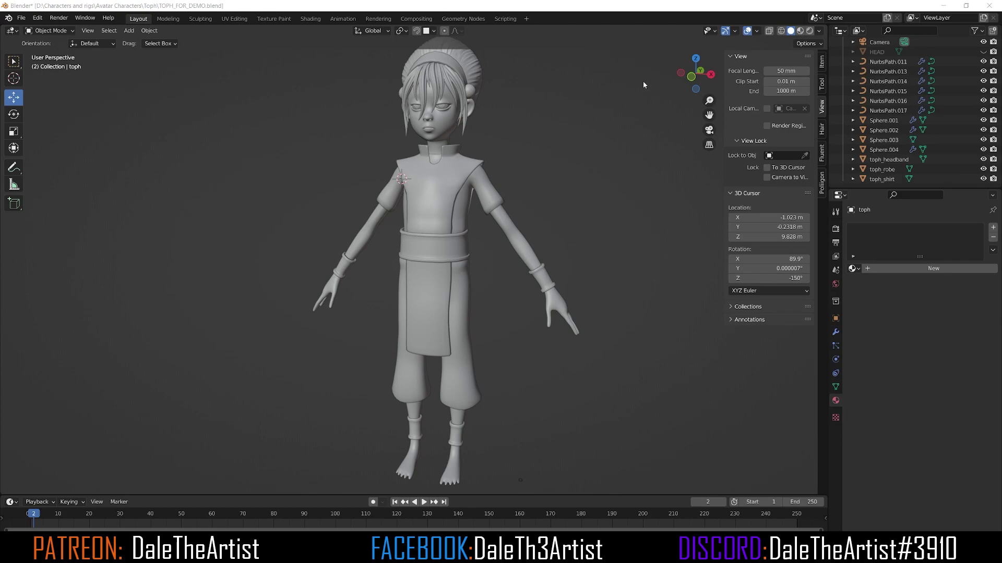
Switch the viewport to rendered shading and check that the render engine is set to Eevee.
click(809, 31)
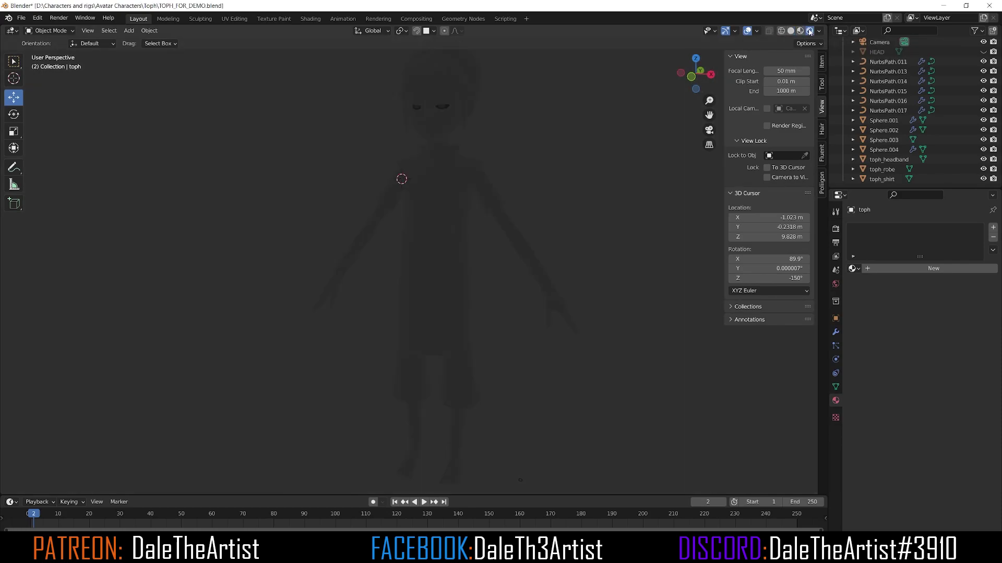
click(836, 230)
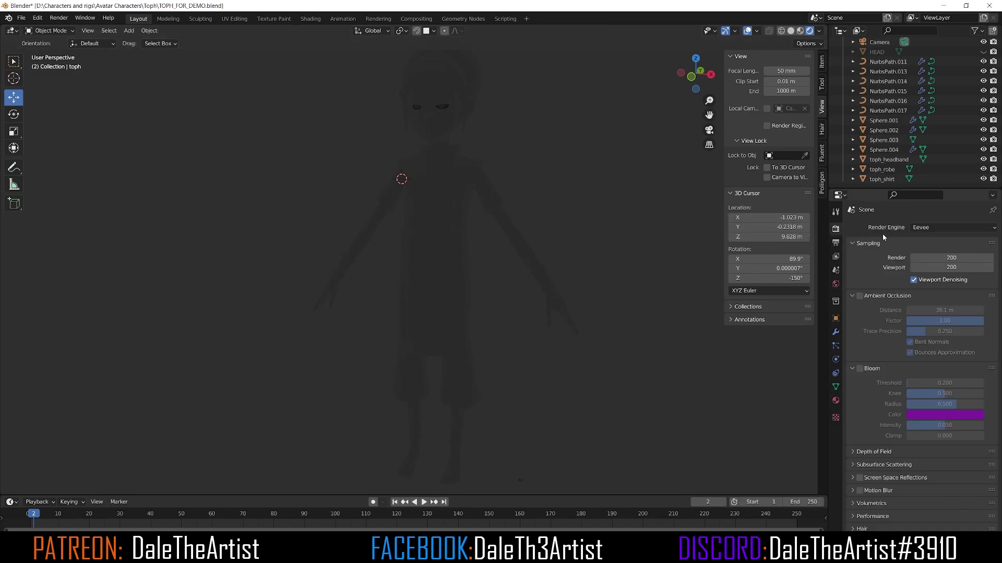
click(929, 228)
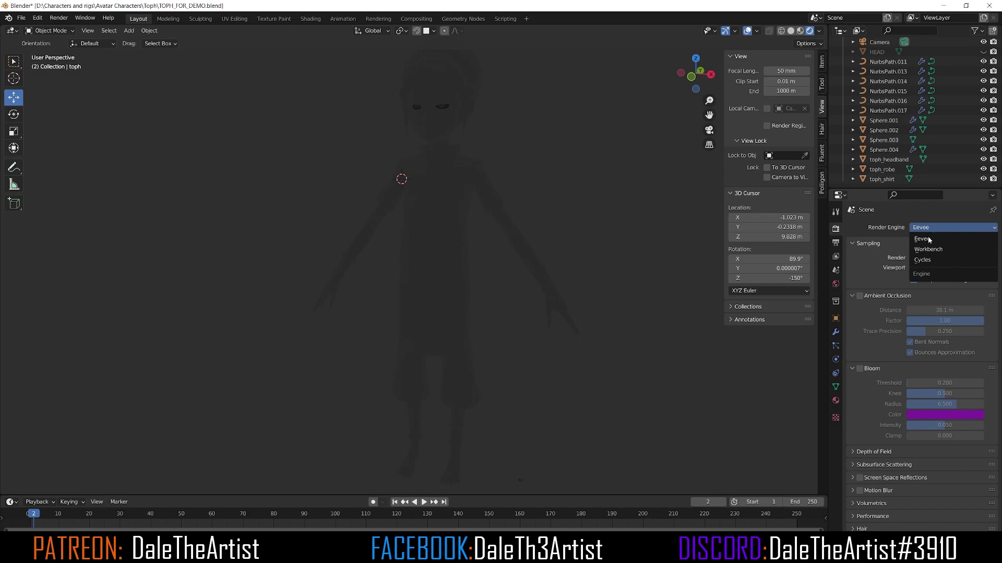
click(929, 228)
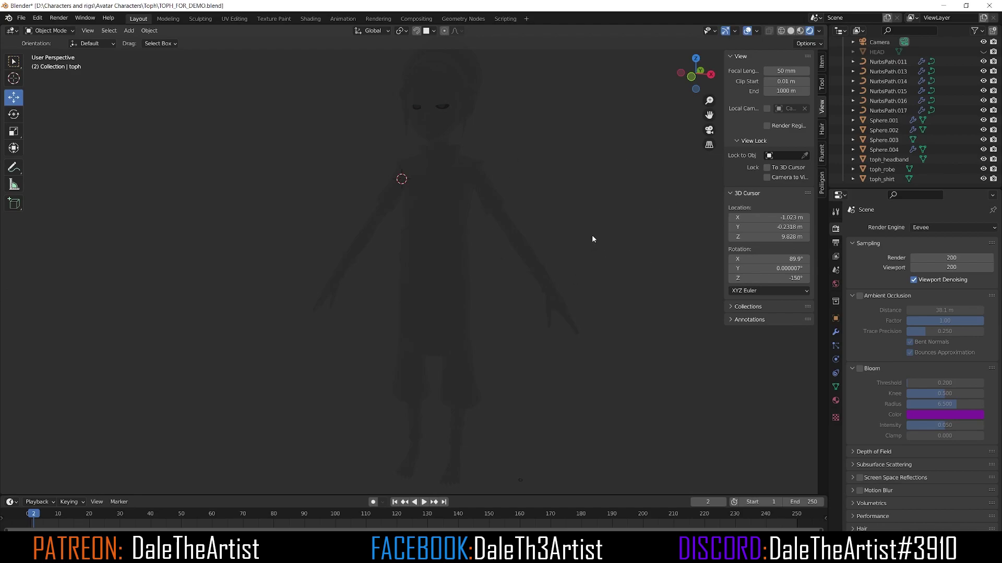
Add a sun light and move it about 6 m along the X axis, beside the character.
key(shift+a)
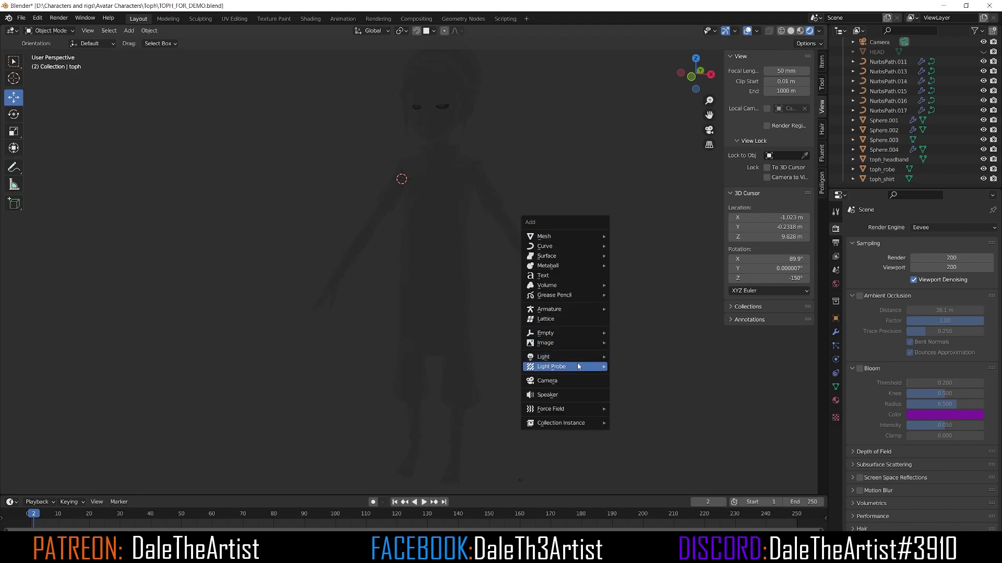
mouse_move(579, 357)
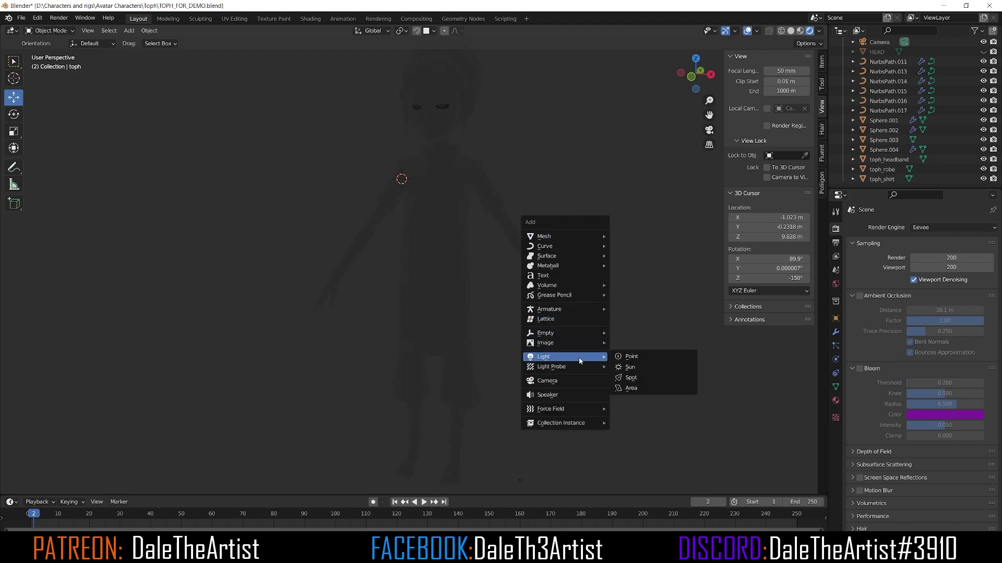
click(644, 371)
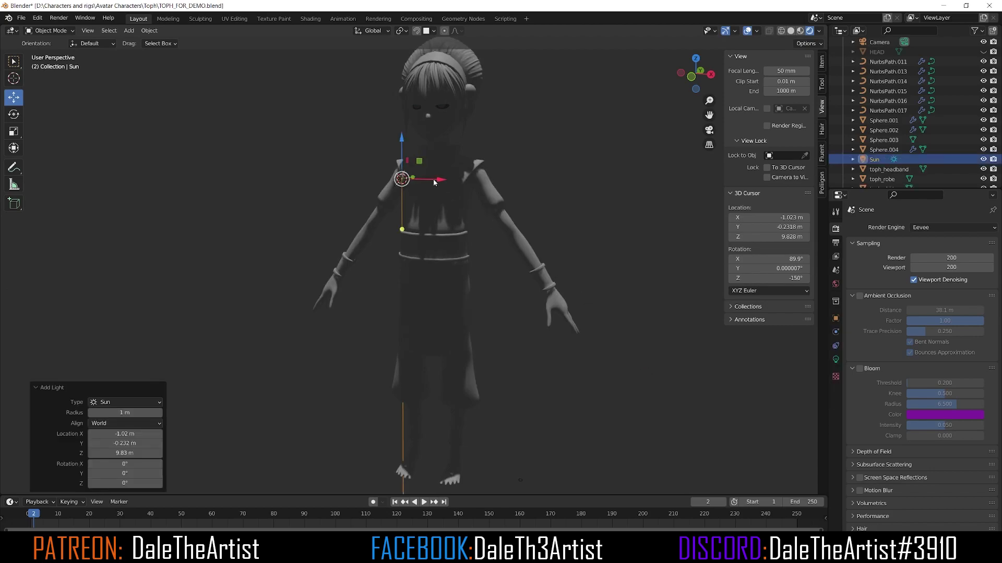
drag(433, 180, 630, 227)
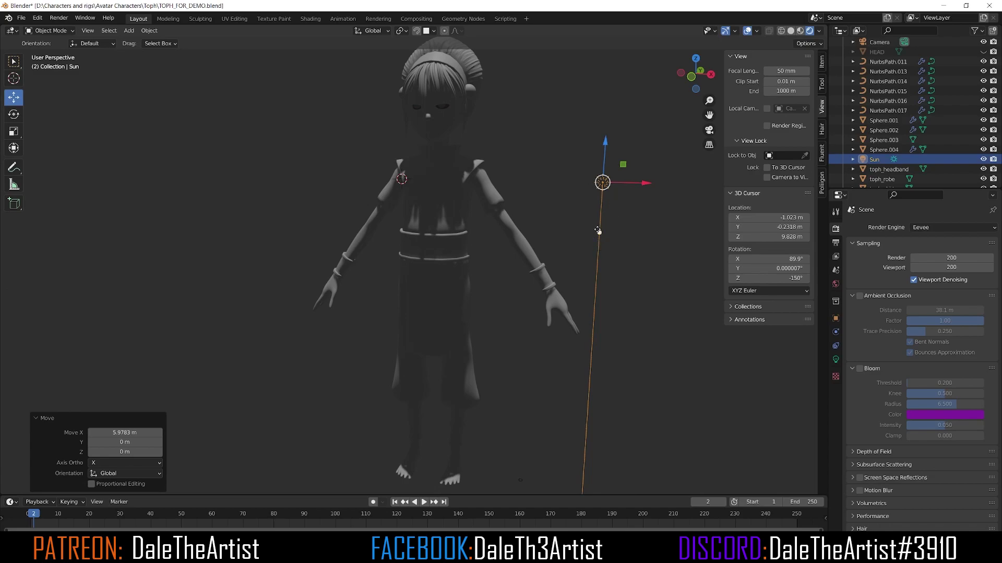
Aim the sun light diagonally down at the character so its front is lit, then deselect it.
drag(597, 230, 596, 185)
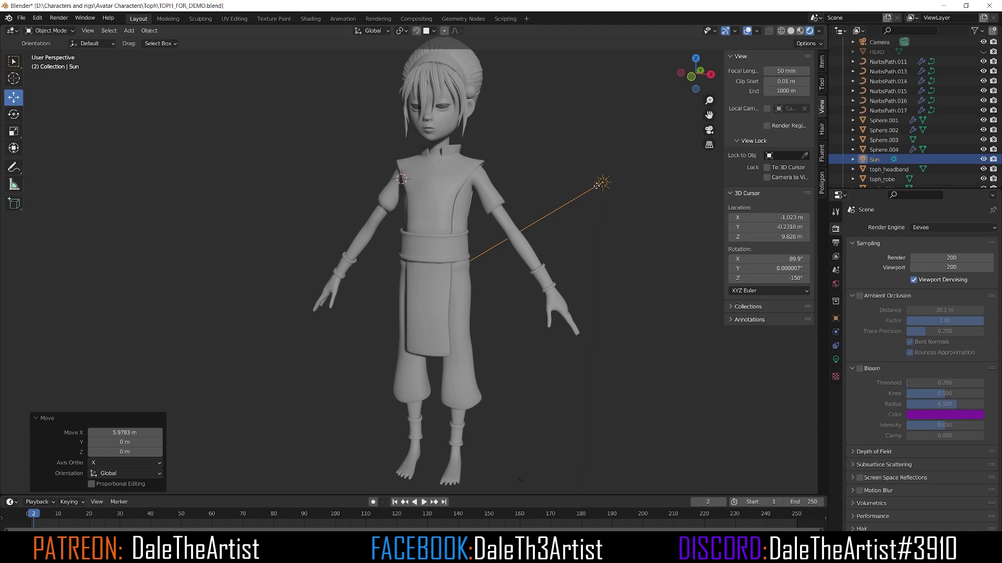
drag(596, 185, 595, 184)
click(559, 127)
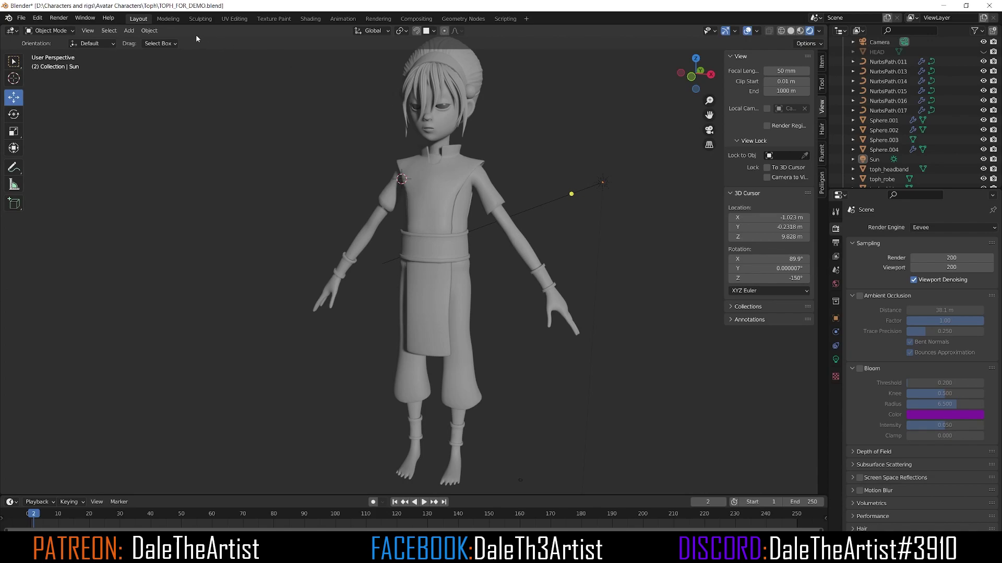
In the Shading workspace, create a new material for the toph body mesh and show its material properties.
click(309, 19)
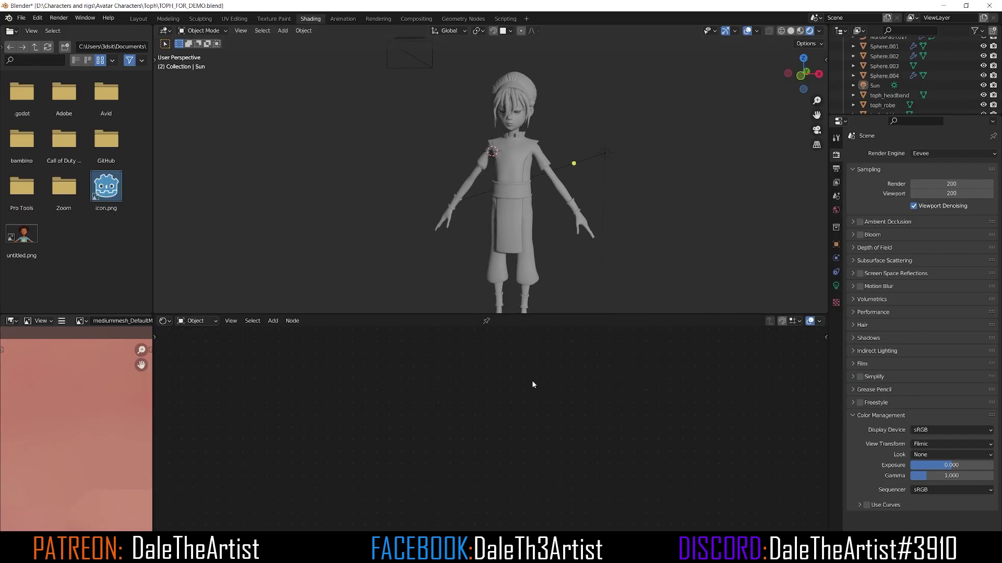
click(562, 186)
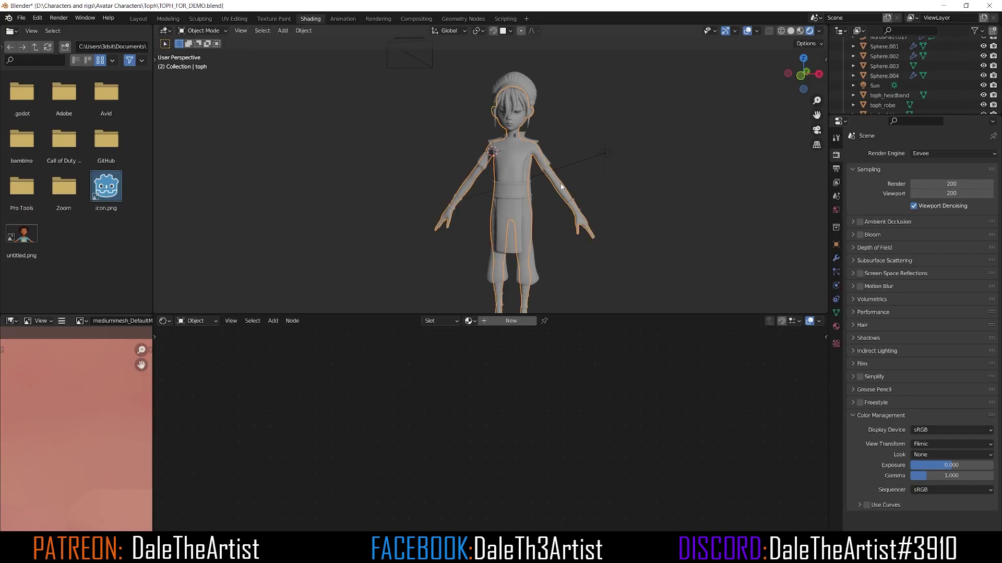
click(505, 321)
middle_drag(372, 395, 529, 336)
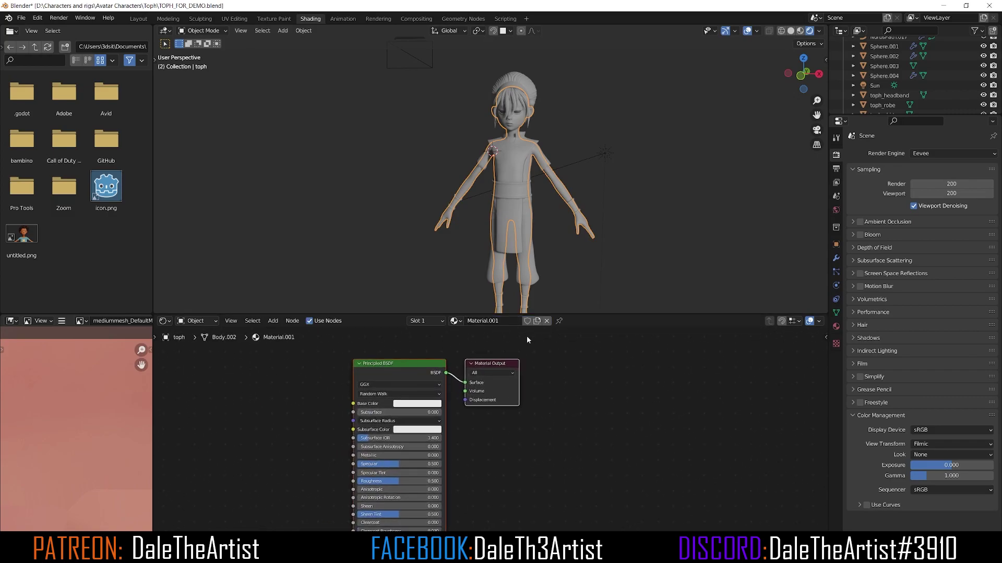
click(836, 327)
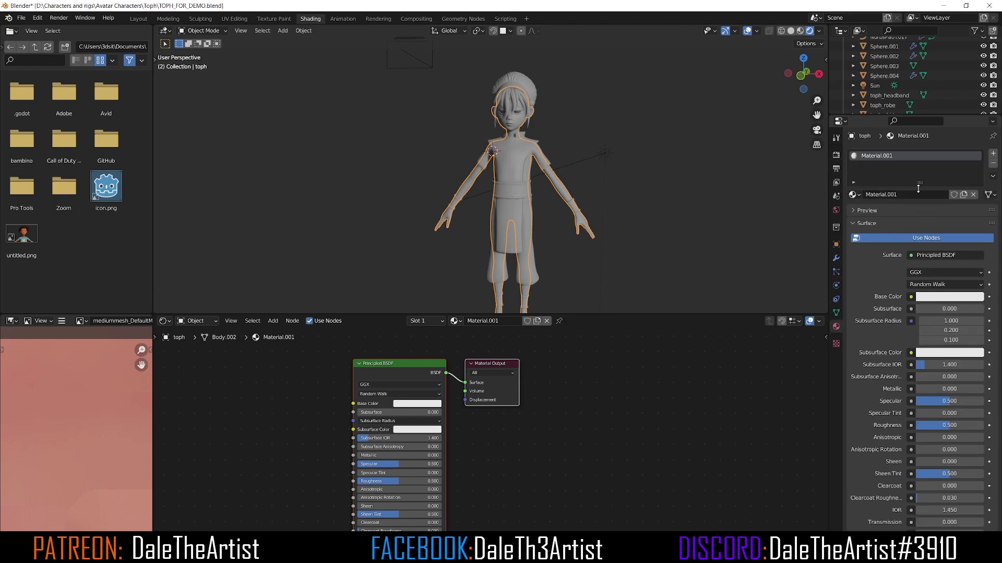
Move the Material Output node away from the Principled BSDF to make room for more nodes.
scroll(499, 400, down, 1)
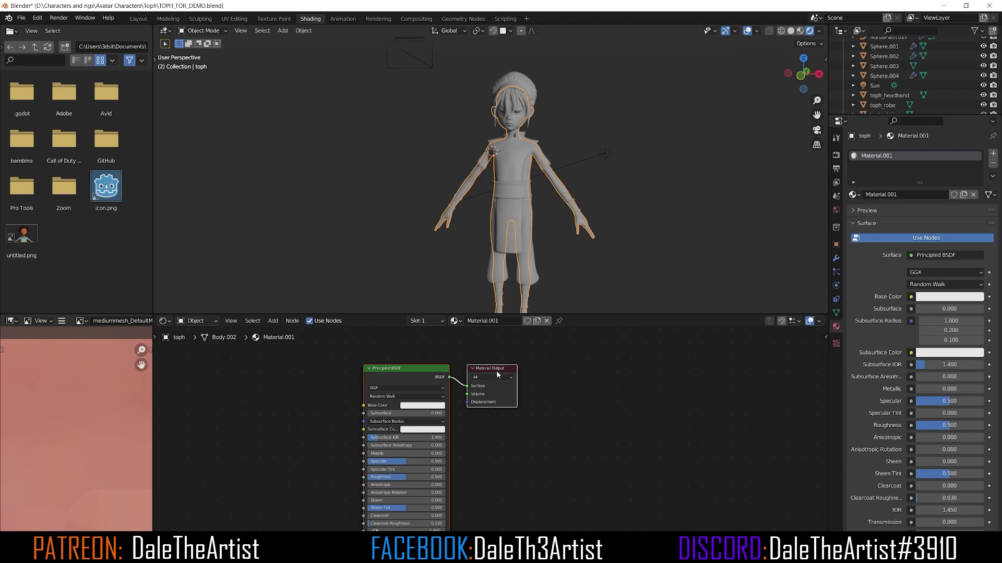
drag(492, 368, 680, 362)
middle_drag(545, 403, 515, 403)
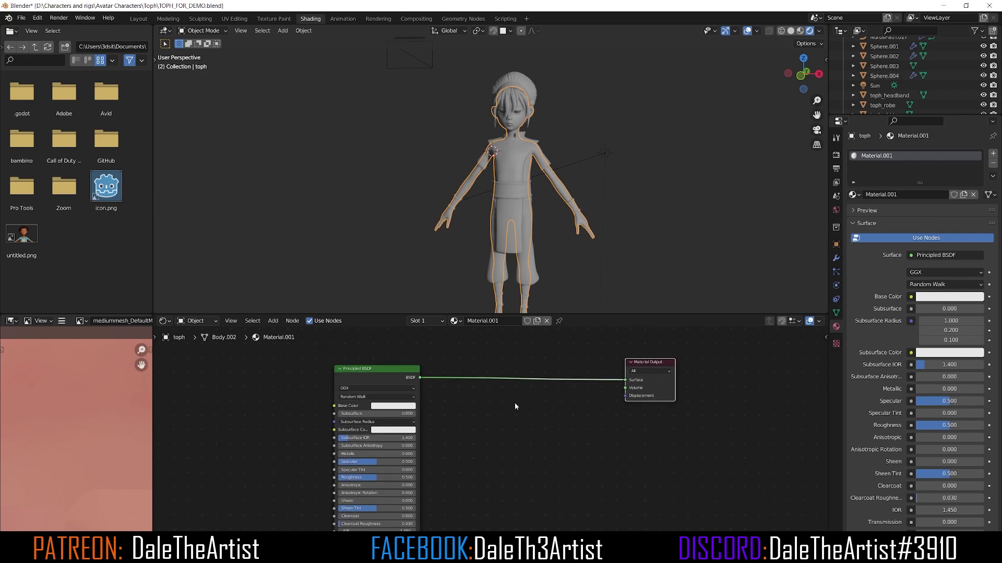
scroll(487, 431, down, 2)
Add a Shader to RGB node between the Principled BSDF and the Material Output.
click(487, 431)
key(shift+a)
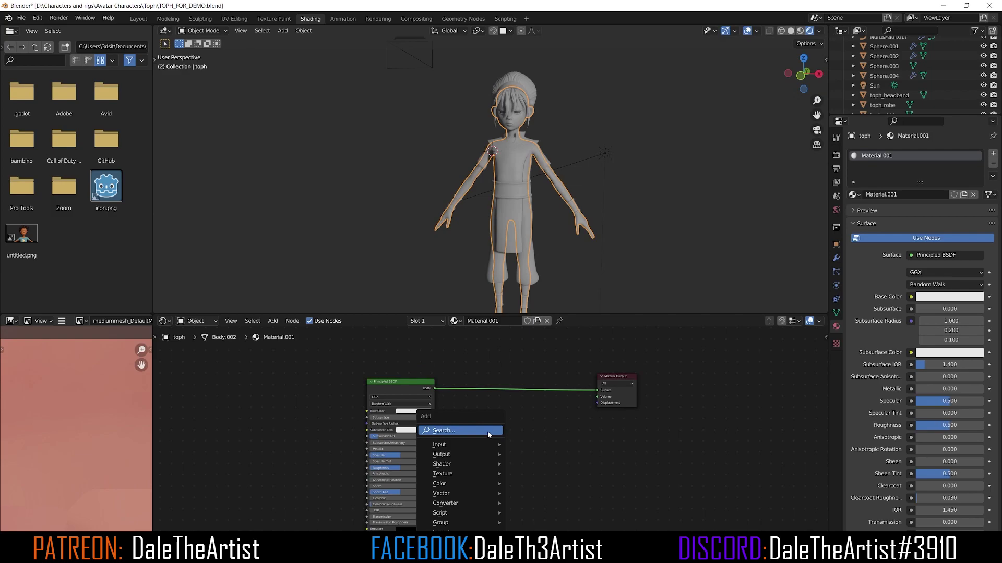
click(487, 431)
text(s)
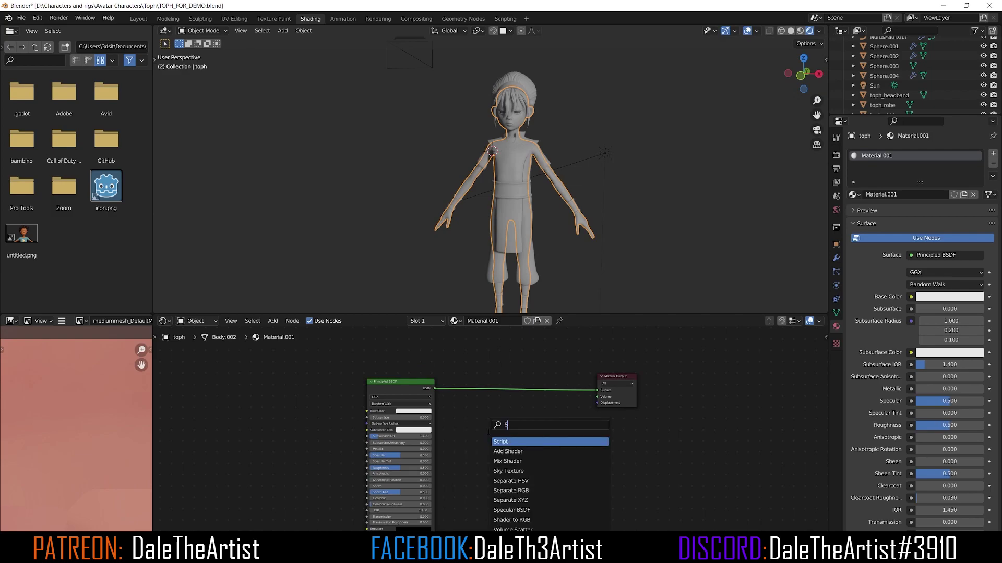
text(HADER)
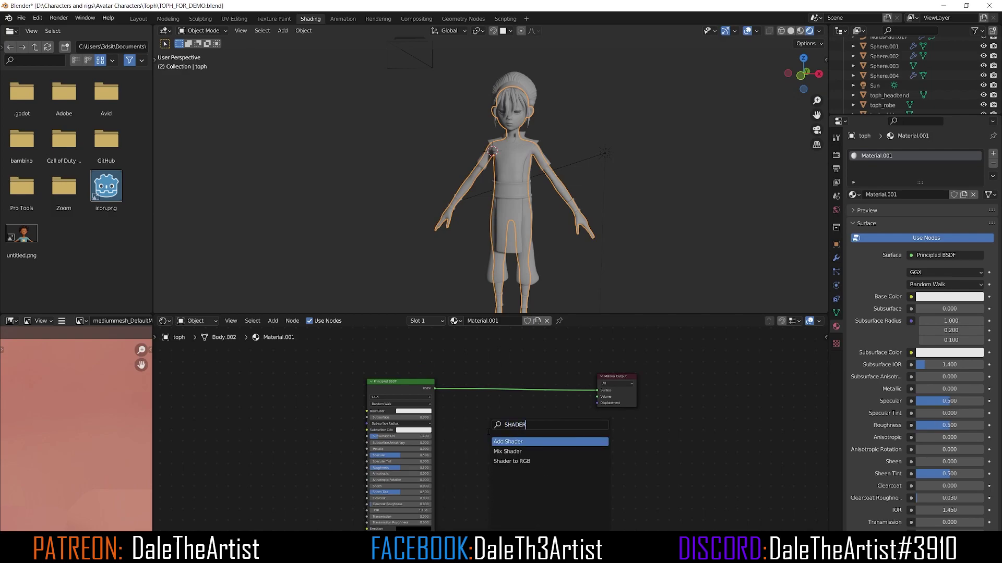
click(511, 461)
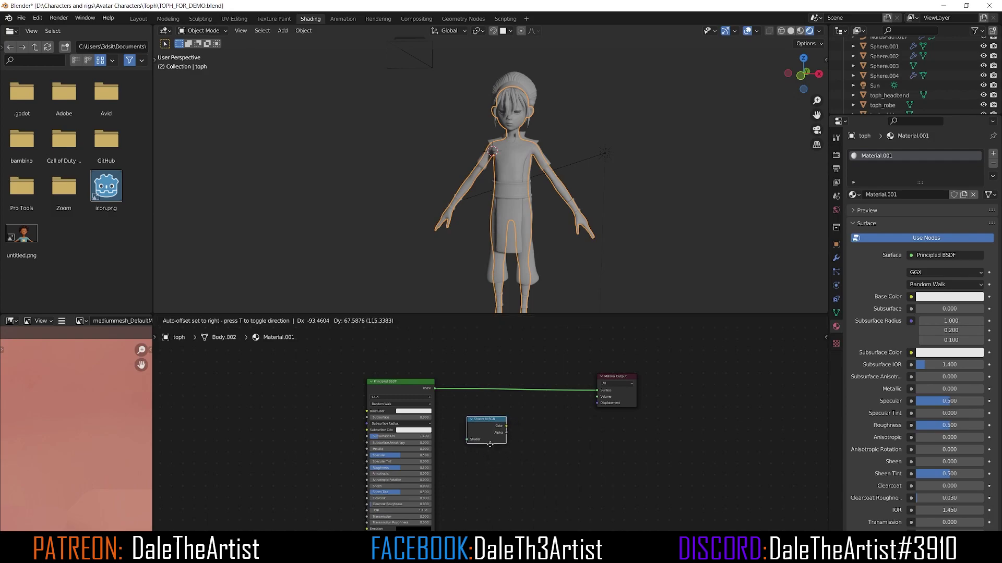
click(490, 445)
Add a ColorRamp node beside the Shader to RGB node.
key(shift+a)
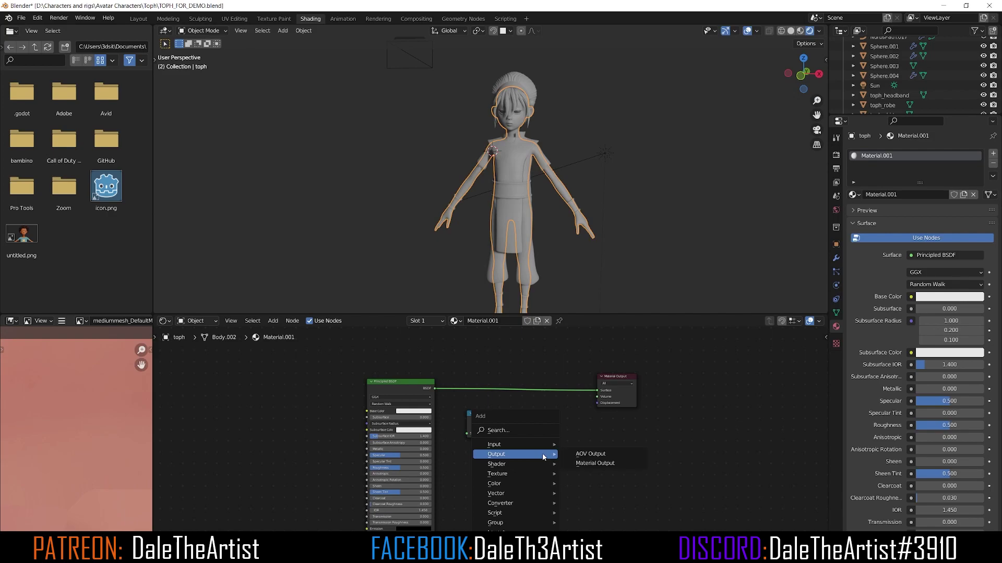
click(499, 430)
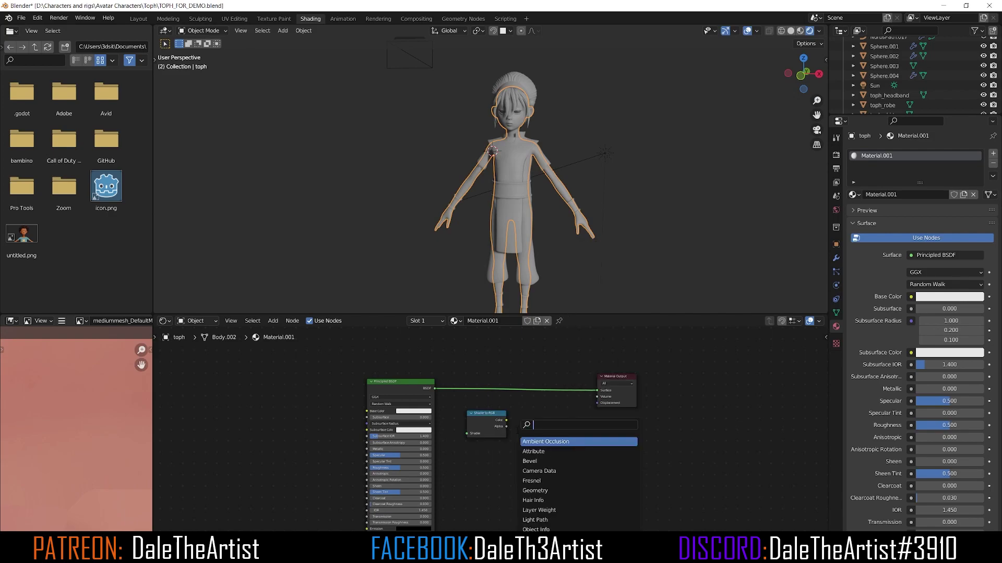
text(COLOR)
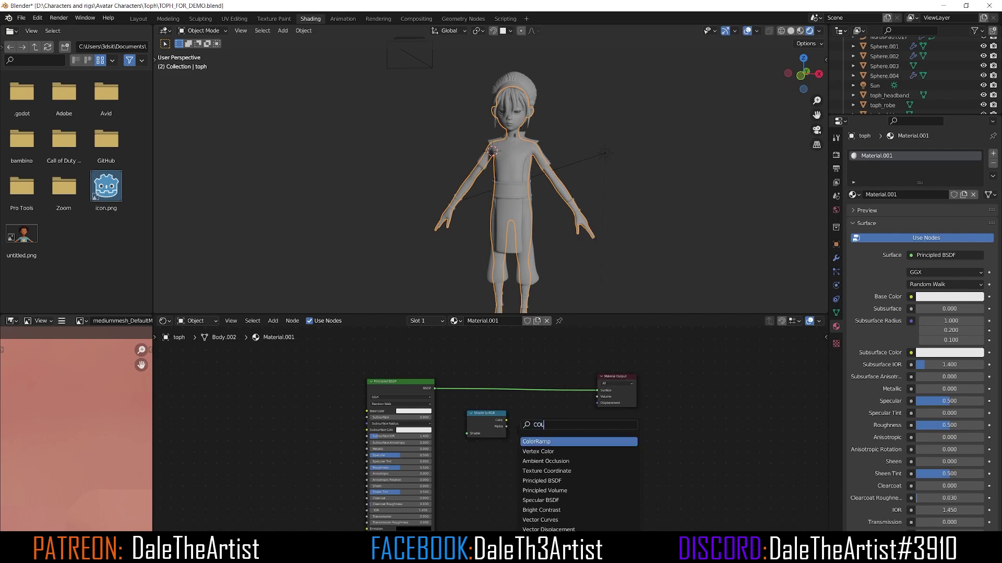
click(550, 441)
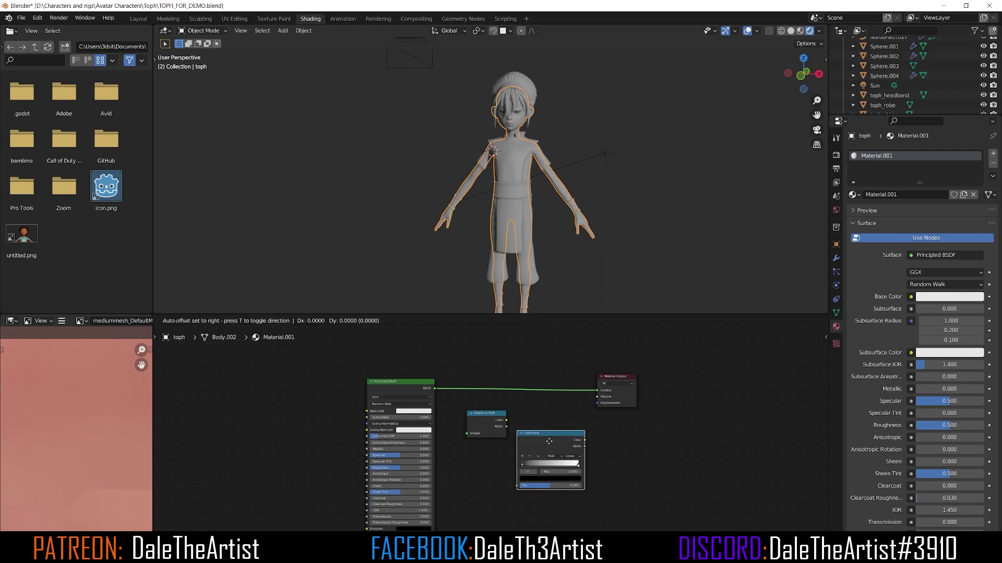
click(551, 428)
Connect the Principled BSDF through Shader to RGB and the ColorRamp's Fac and Color into the Material Output's Surface.
scroll(587, 432, up, 2)
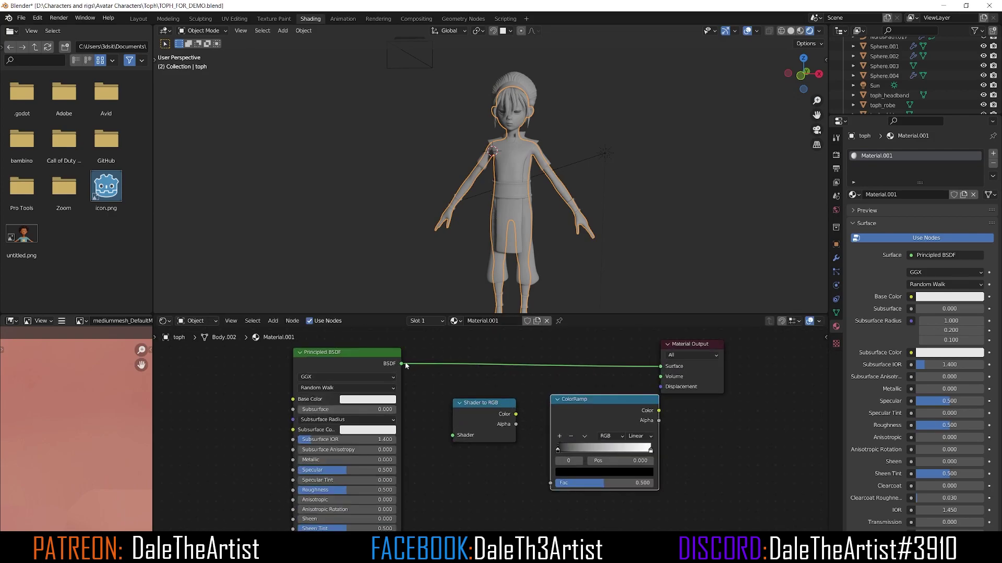
drag(402, 363, 451, 438)
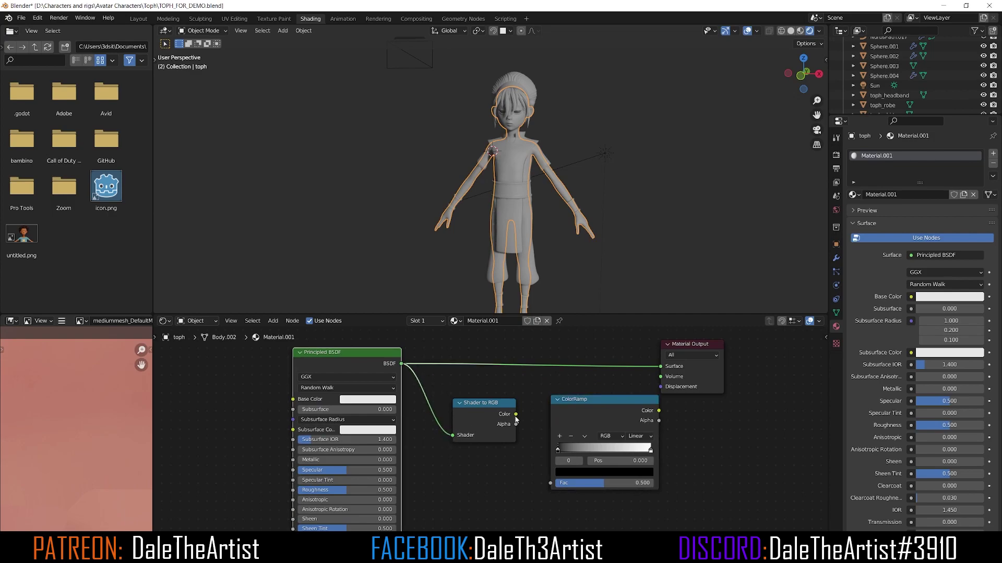
drag(516, 415, 551, 484)
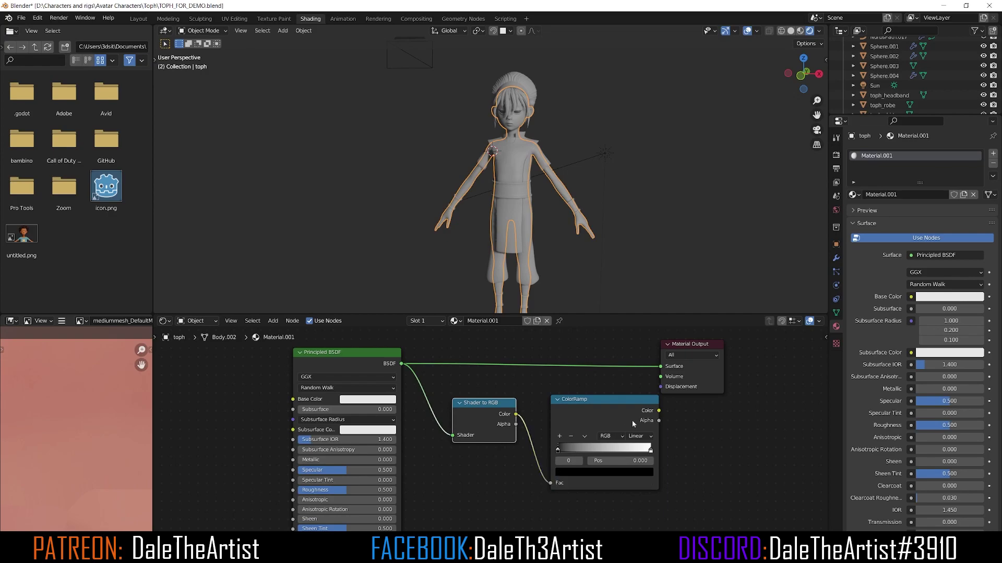
drag(659, 412, 749, 369)
scroll(650, 366, down, 2)
scroll(640, 396, down, 1)
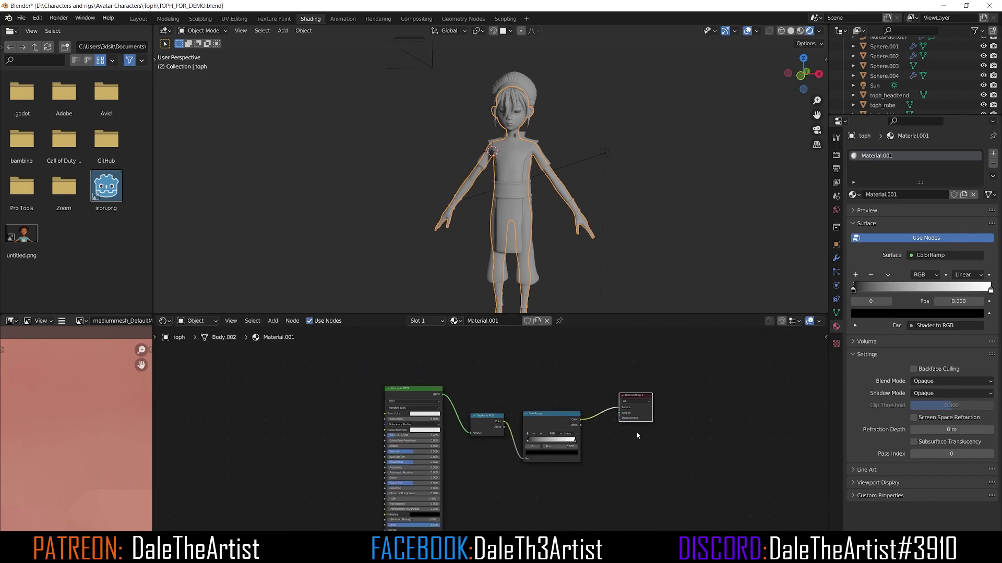
Set the ColorRamp interpolation to Constant and move its white stop to position 0.142.
middle_drag(638, 433, 594, 453)
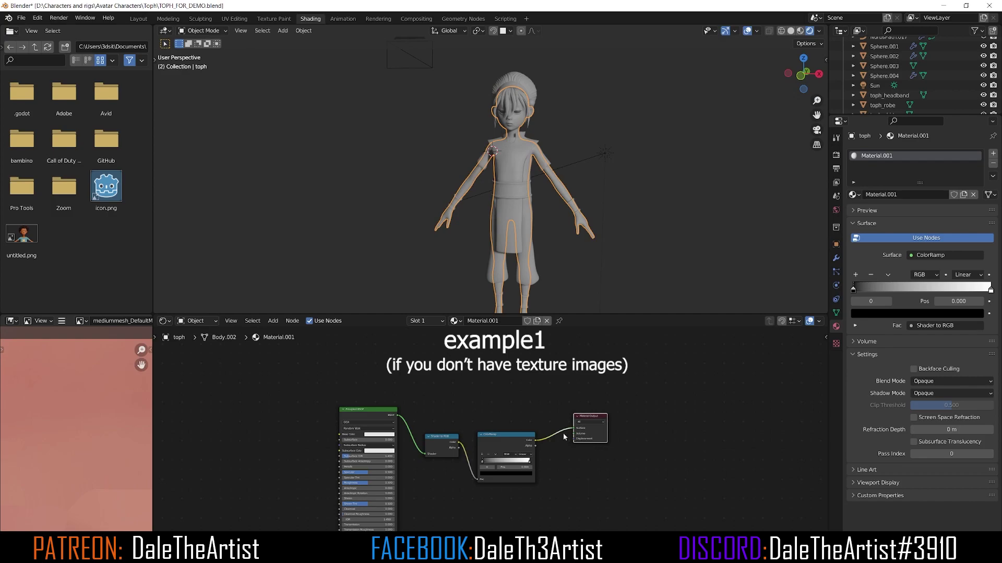
middle_drag(519, 445, 519, 417)
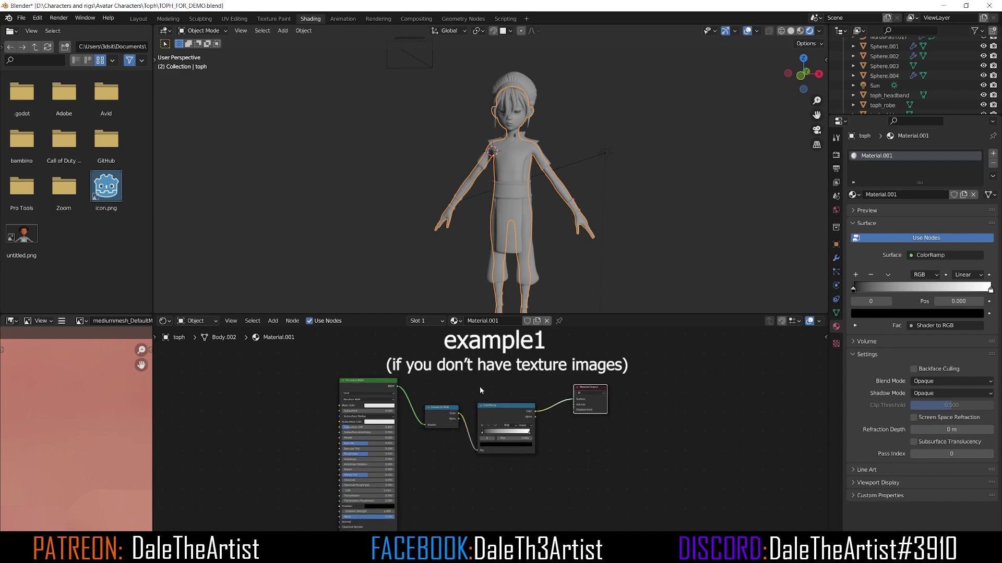
scroll(490, 428, up, 5)
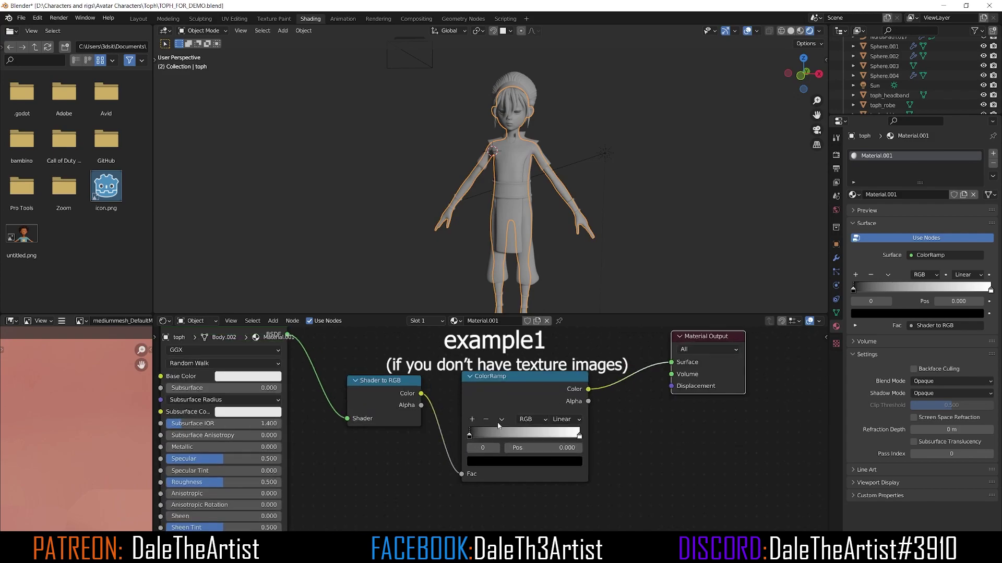
click(574, 420)
click(576, 476)
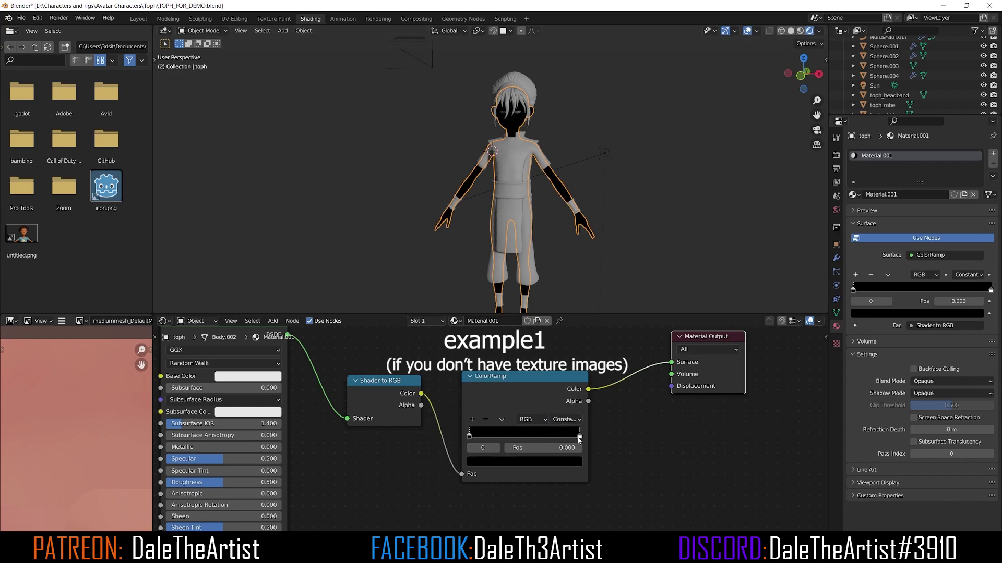
mouse_move(580, 437)
mouse_down()
mouse_move(477, 427)
mouse_move(496, 427)
mouse_move(478, 428)
mouse_move(480, 418)
mouse_up()
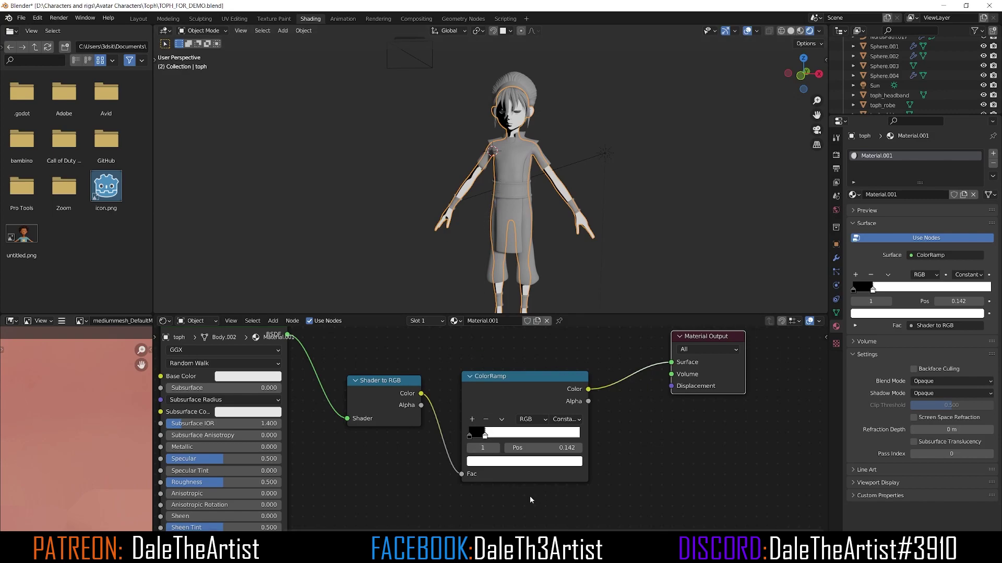
Recolour the ColorRamp's white stop to a pale pink skin tone with hue 0.000, saturation 0.424 and value 0.792.
click(503, 461)
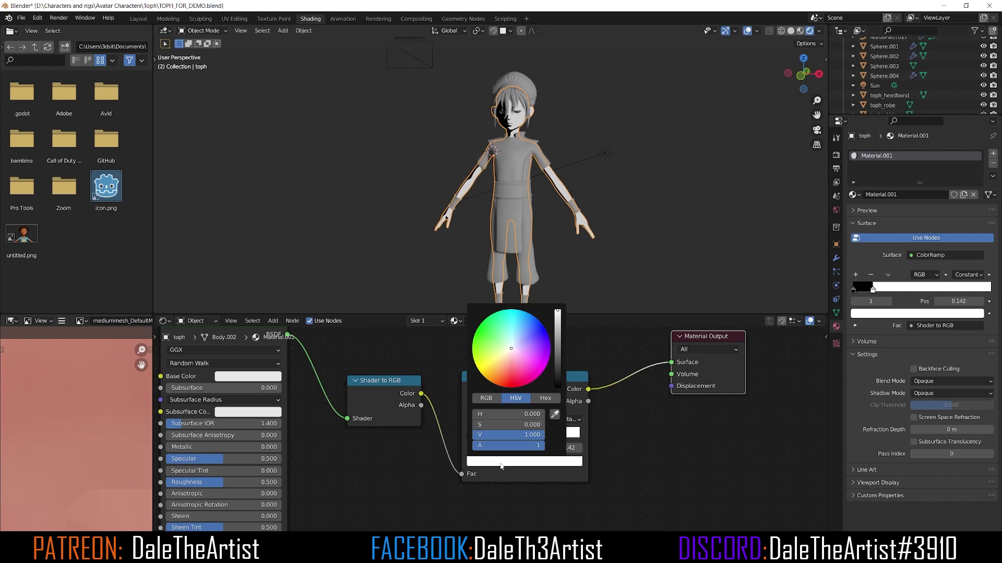
drag(509, 356, 501, 358)
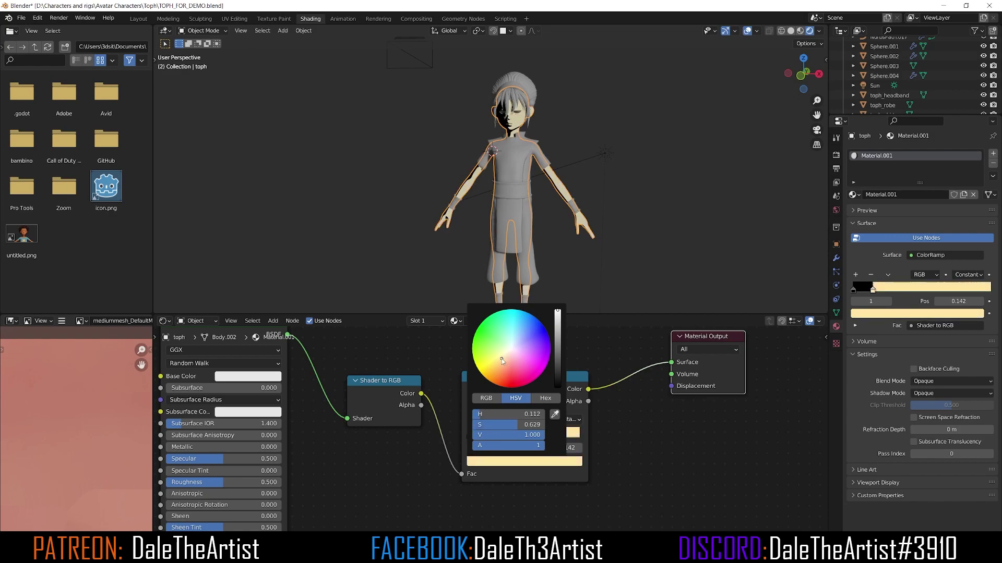
drag(558, 312, 558, 316)
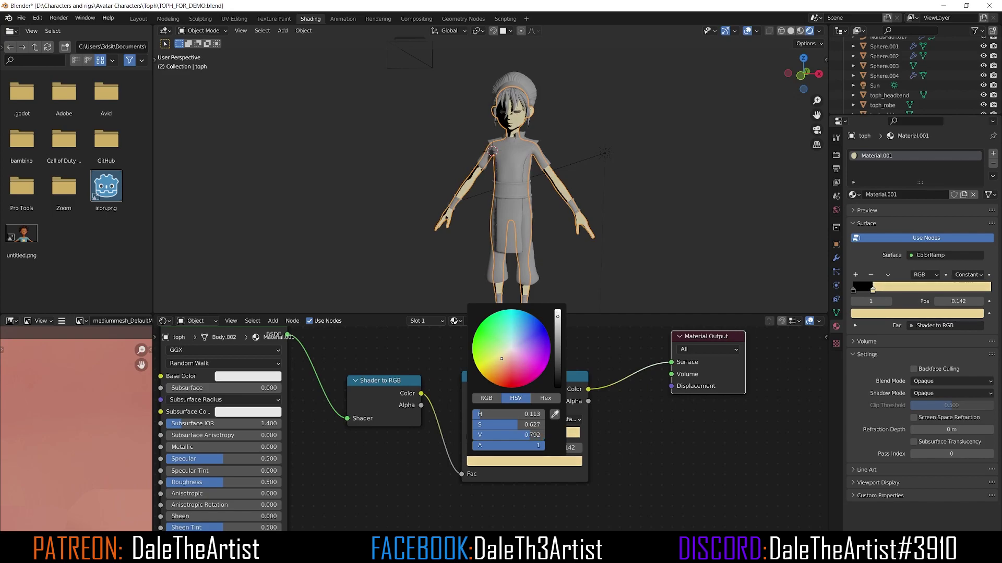
drag(501, 358, 512, 359)
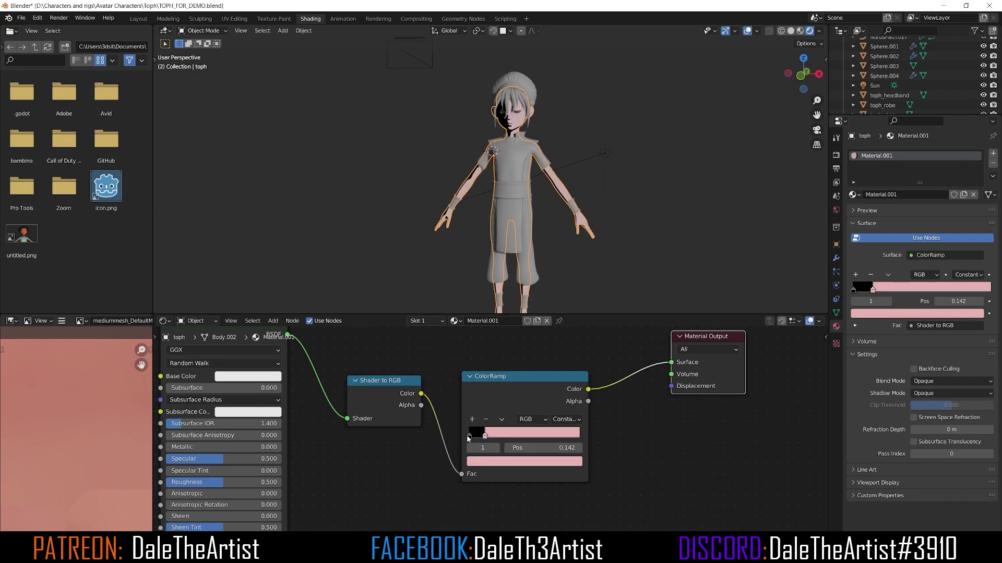
Recolour the ColorRamp's black stop at position 0.000 to a dark reddish brown for the skin shadow.
click(470, 436)
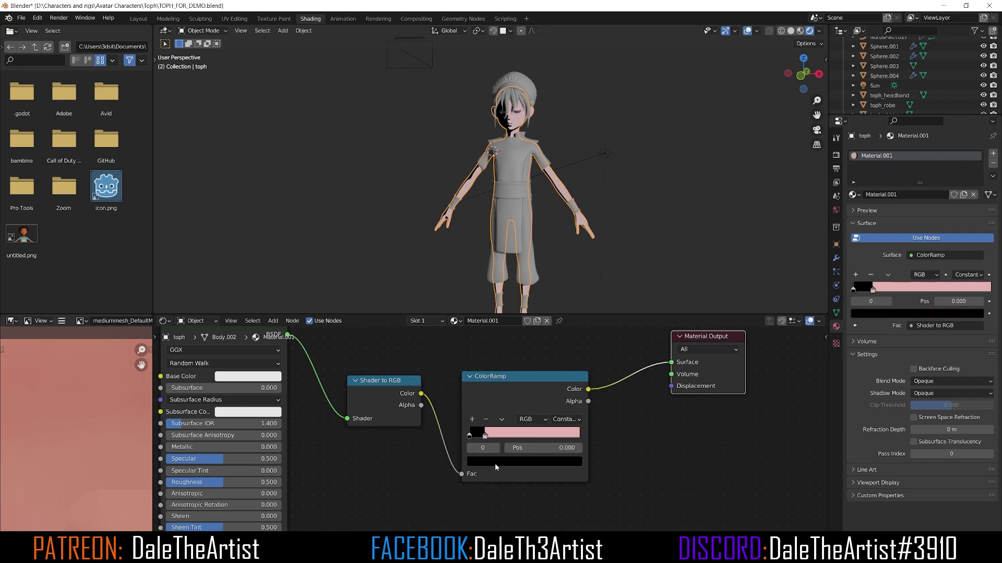
click(495, 463)
drag(559, 374, 509, 361)
click(509, 358)
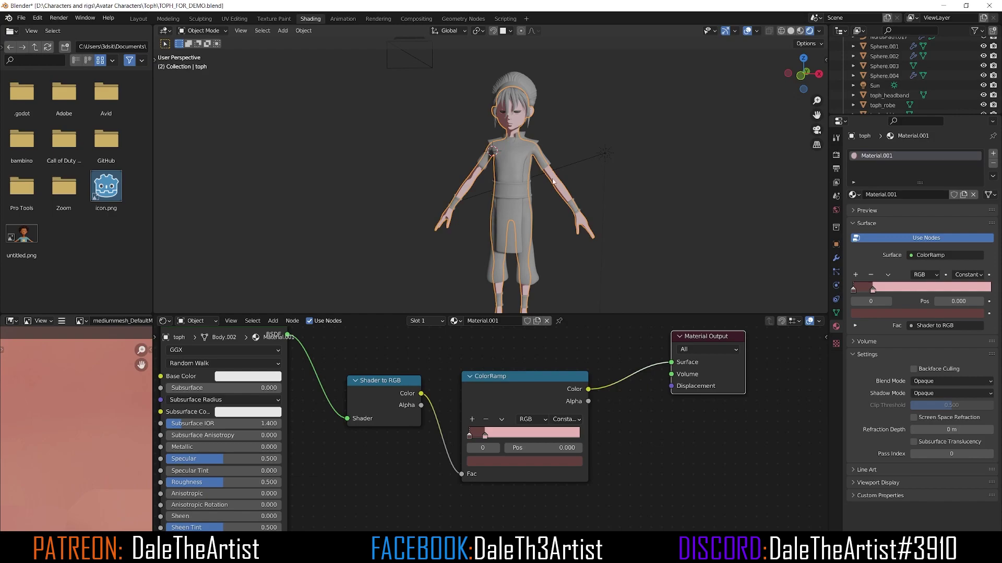
Add an Image Texture node in the empty space above the ColorRamp node.
scroll(542, 345, down, 3)
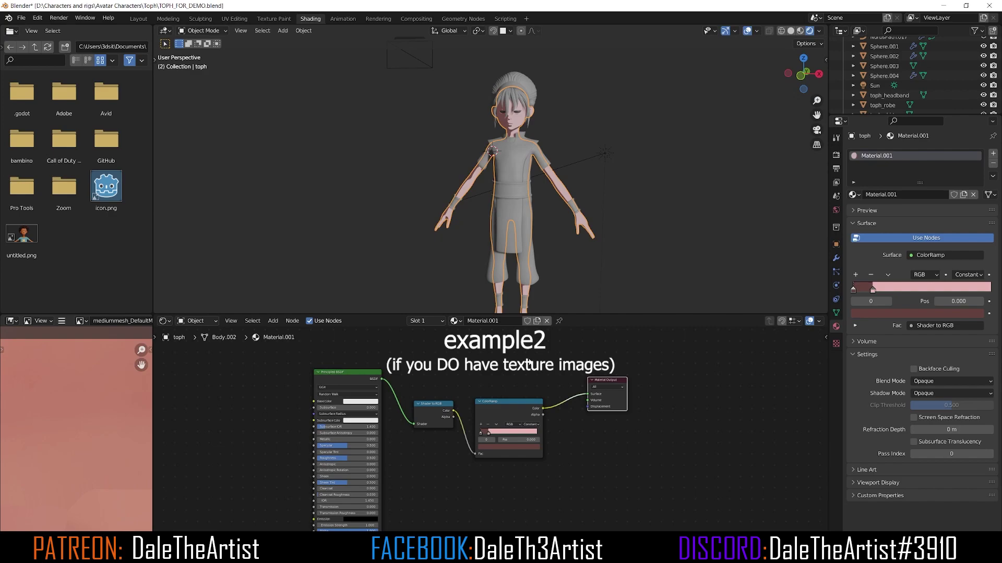
middle_drag(476, 367, 432, 380)
key(shift+a)
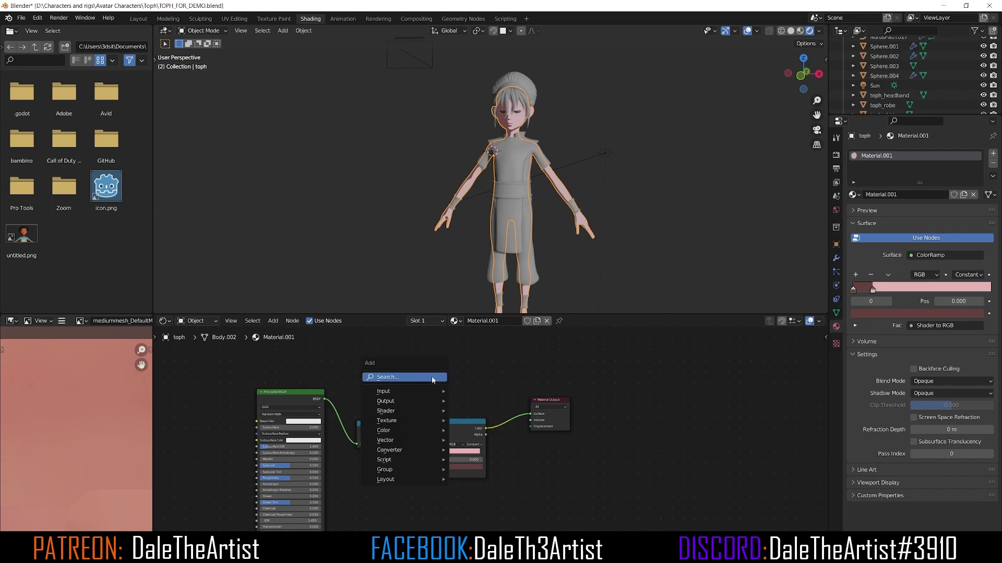
click(432, 379)
text(IMA)
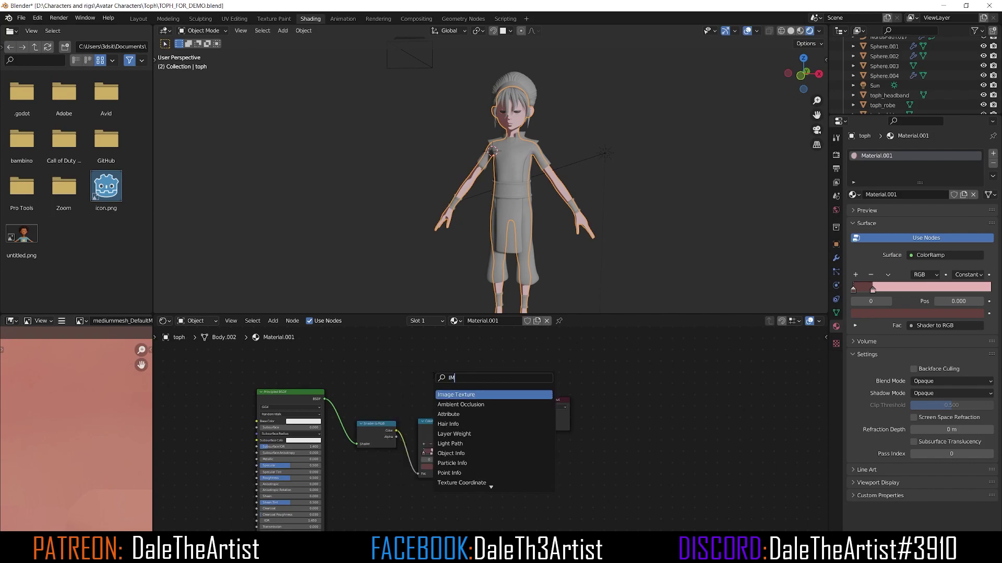
key(BackSpace)
click(452, 395)
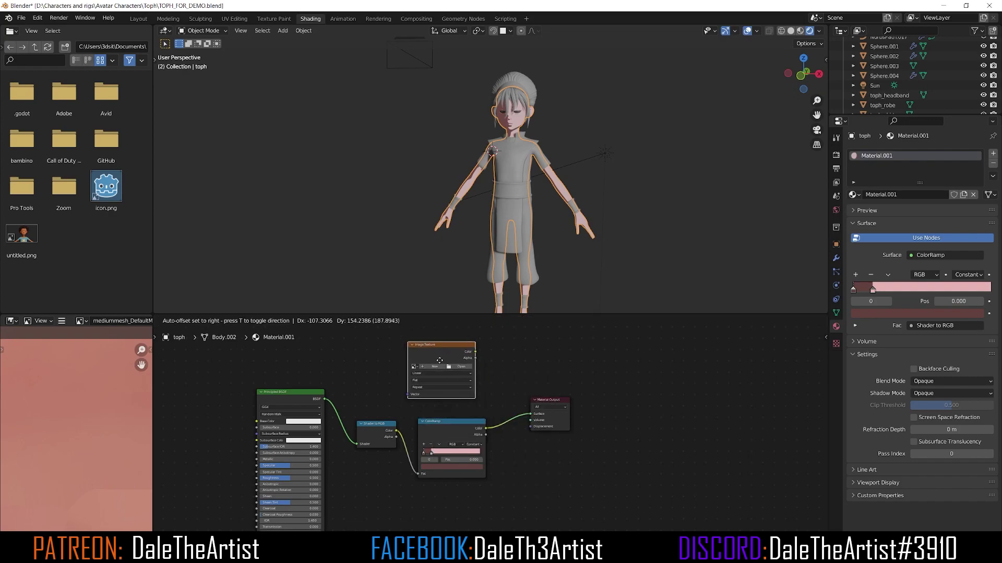
click(440, 361)
middle_drag(451, 369, 444, 386)
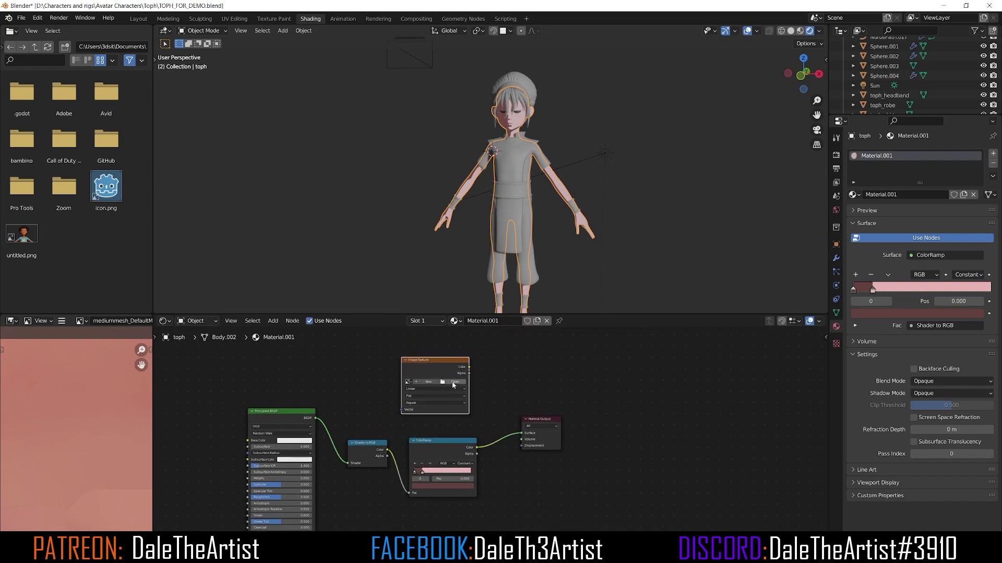
Load mediummesh_DefaultMaterial_Diffuse.png from the Toph model's textures folder into the Image Texture node.
click(453, 383)
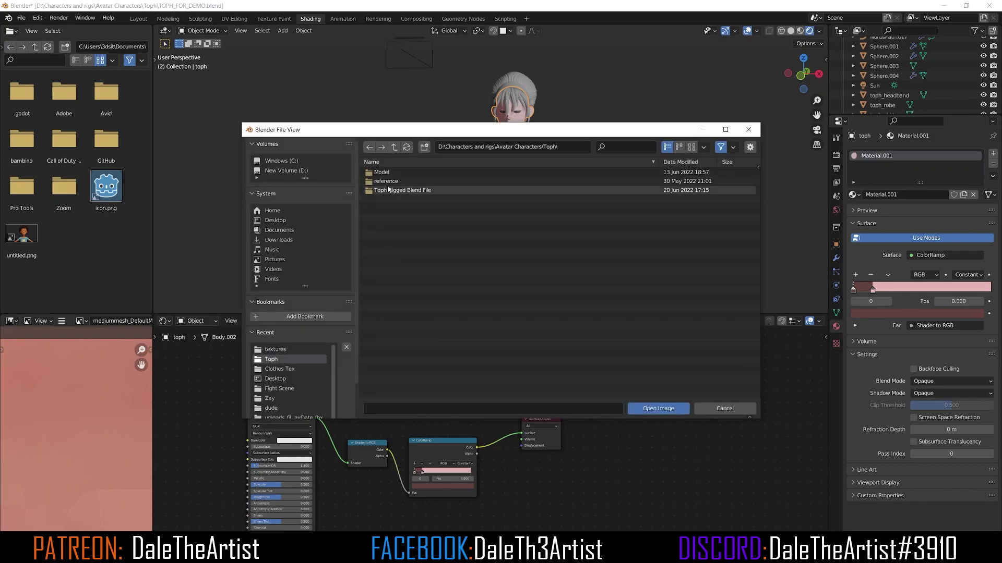
click(383, 172)
click(390, 191)
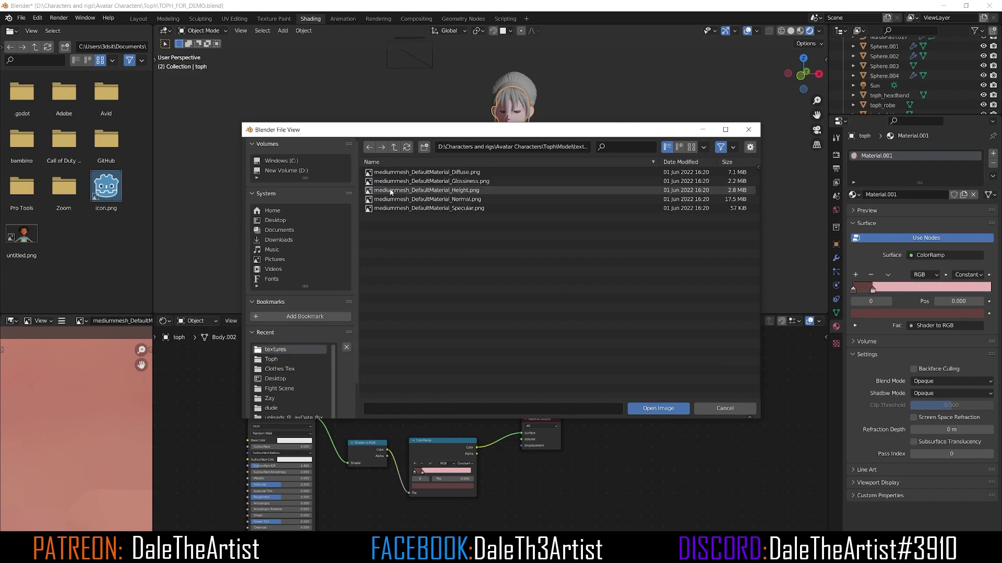
click(396, 172)
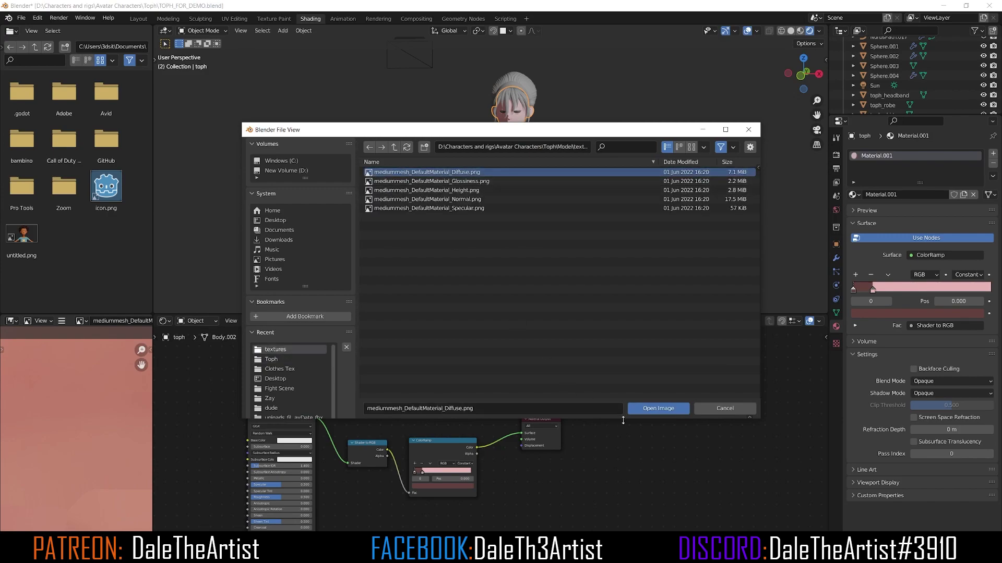
click(657, 409)
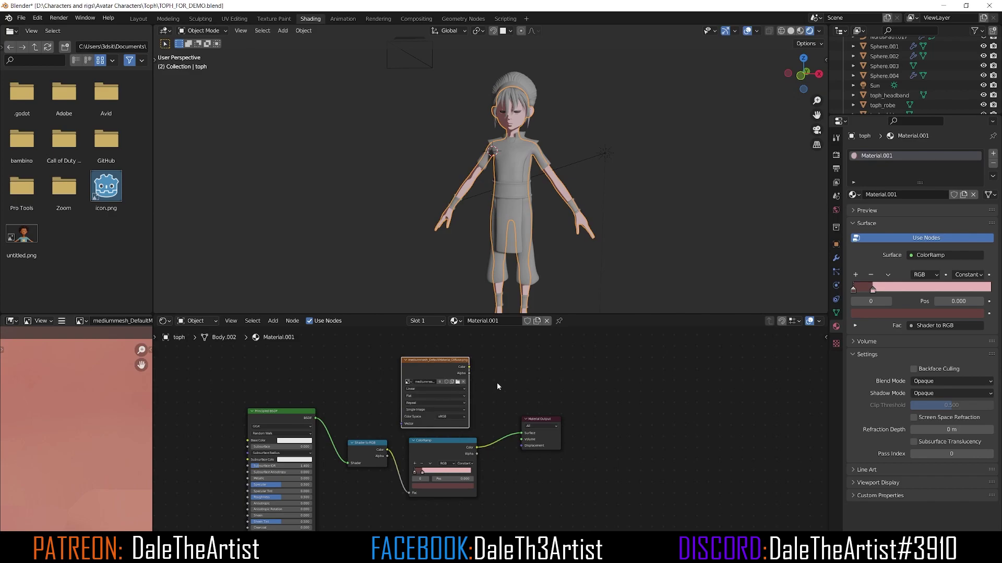
Insert a MixRGB node on the link between the ColorRamp and the Material Output.
drag(445, 406, 510, 410)
click(413, 380)
key(shift+a)
click(413, 376)
text(mix)
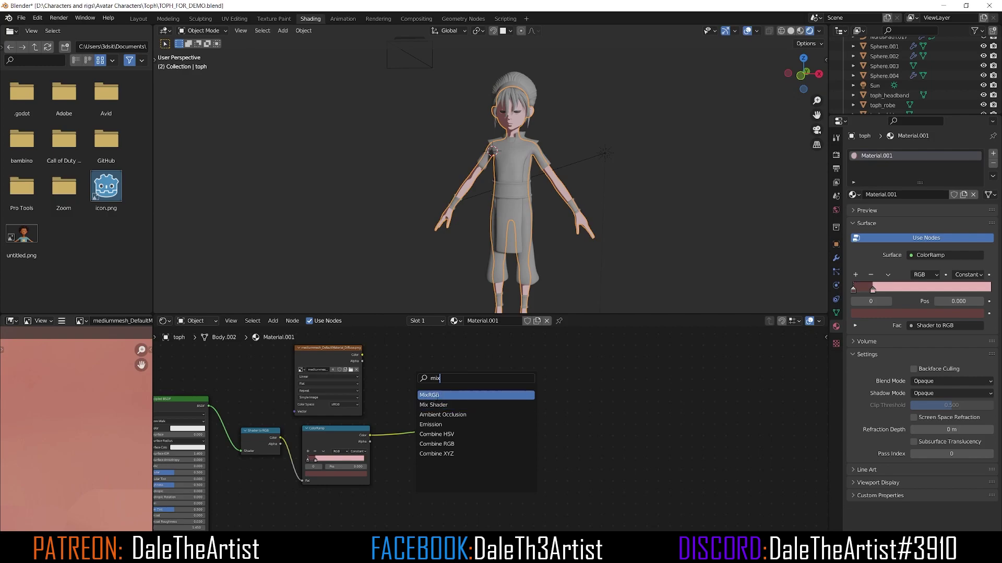
key(Return)
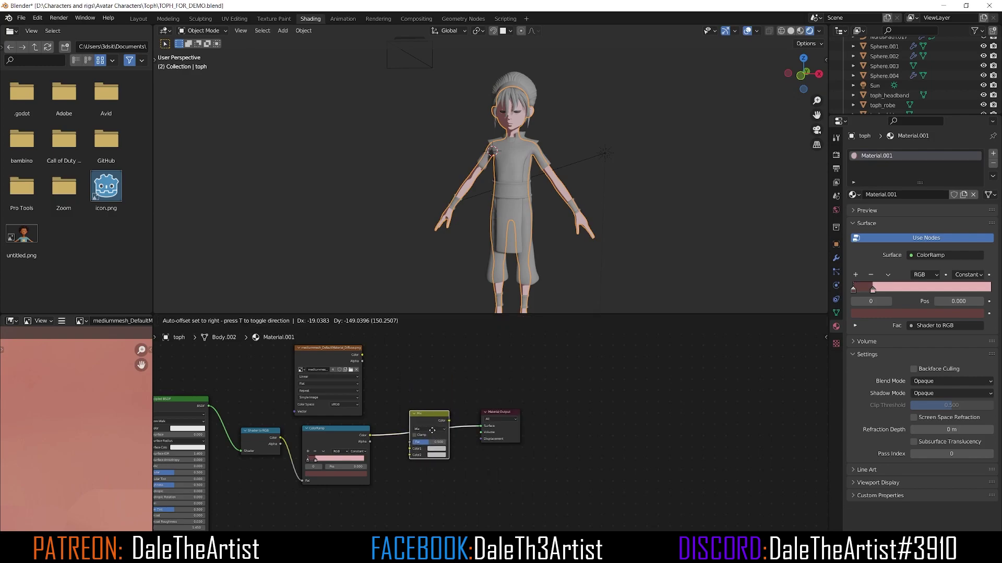
click(432, 433)
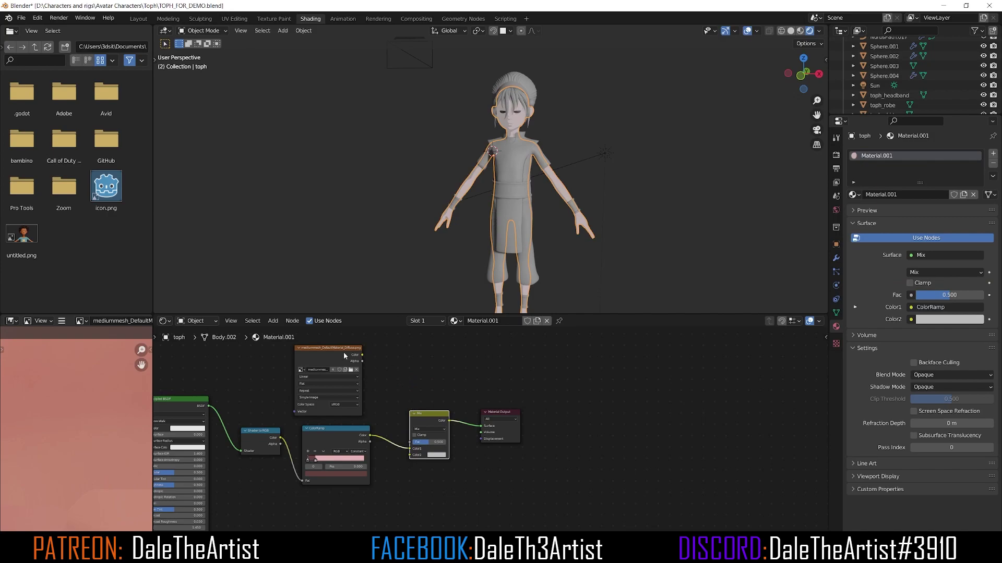
Connect the diffuse texture's Color to the Mix node's Color1, with the ColorRamp's Color feeding Color2.
drag(361, 355, 369, 363)
drag(387, 420, 410, 449)
middle_drag(437, 461, 504, 449)
scroll(519, 443, up, 4)
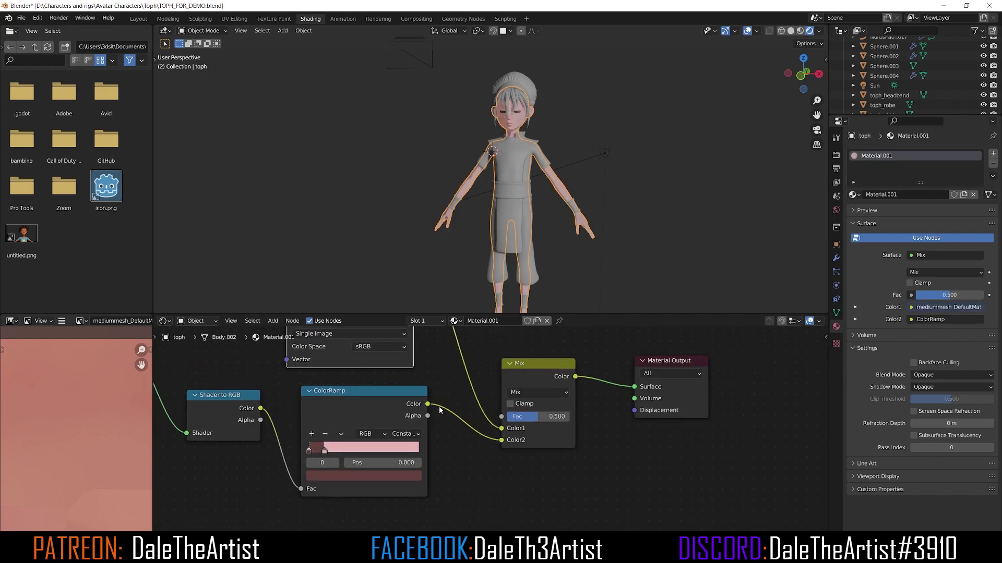
Set the Mix node's Fac to 1.000 and its blending mode to Multiply, and check the character's face.
middle_drag(581, 426, 513, 461)
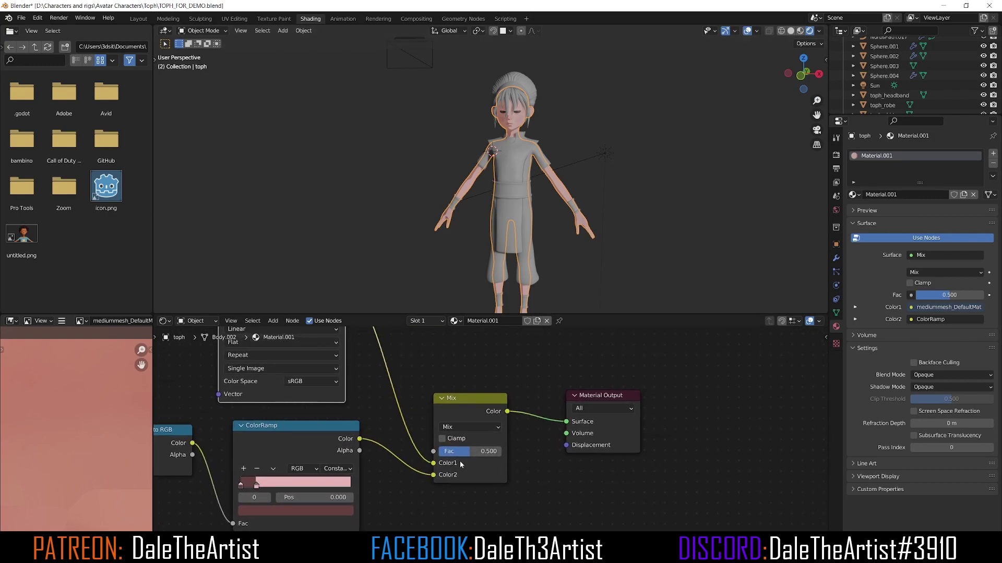
drag(449, 455, 485, 454)
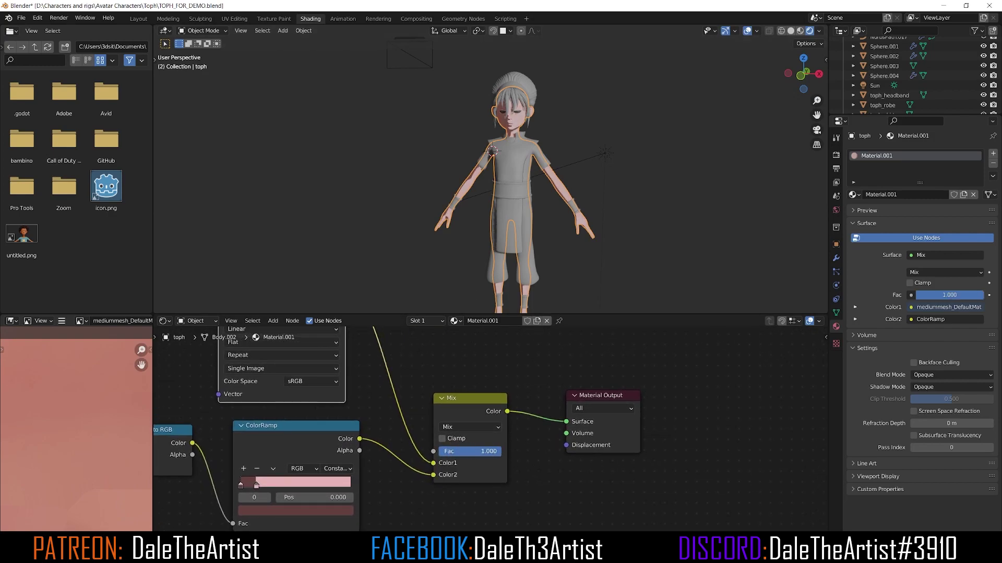
click(468, 428)
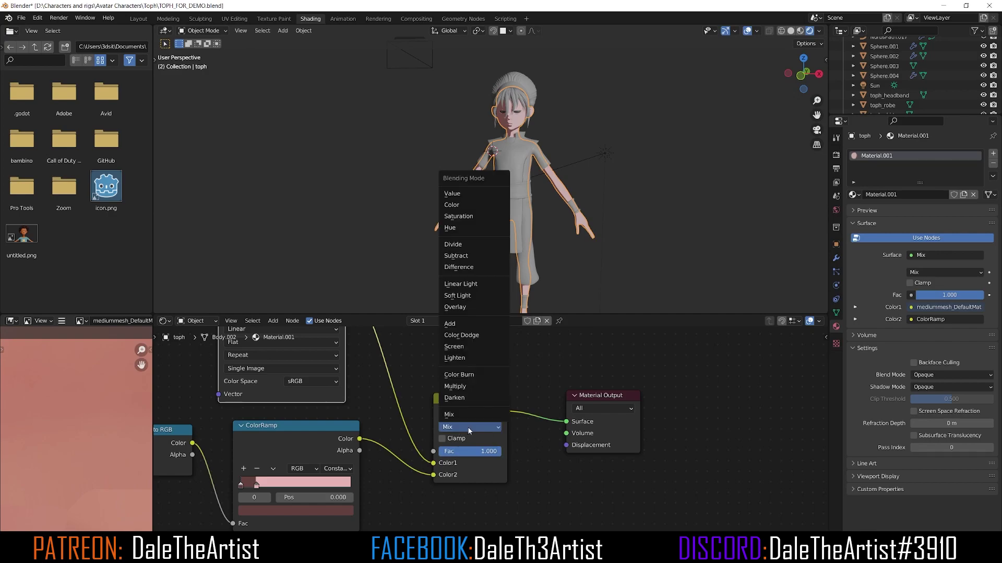
click(461, 386)
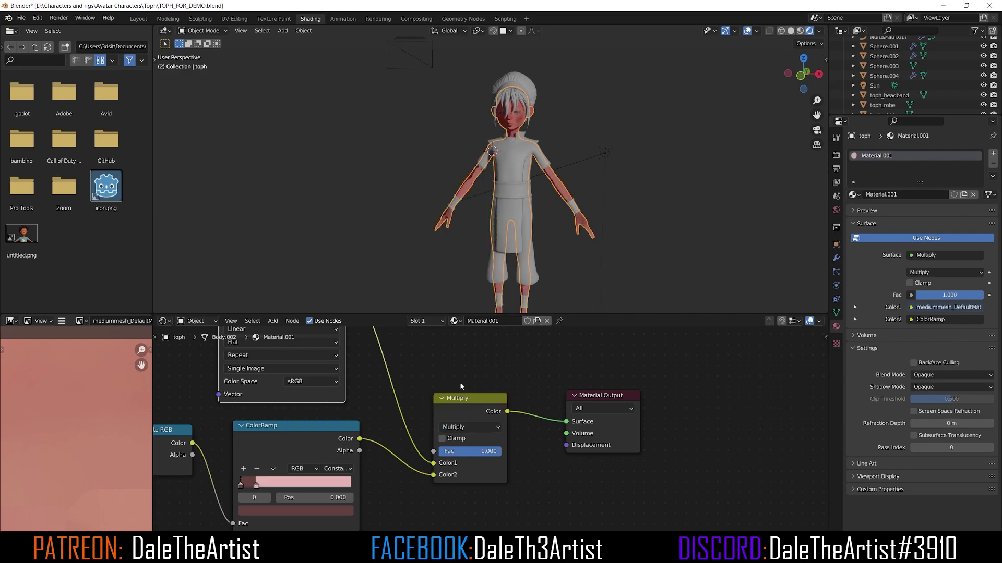
scroll(510, 146, up, 4)
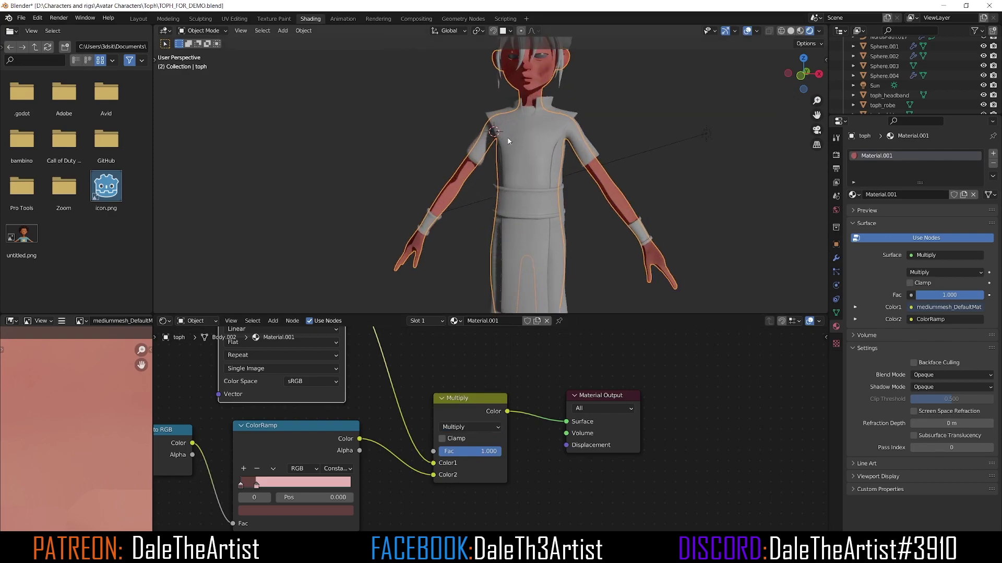
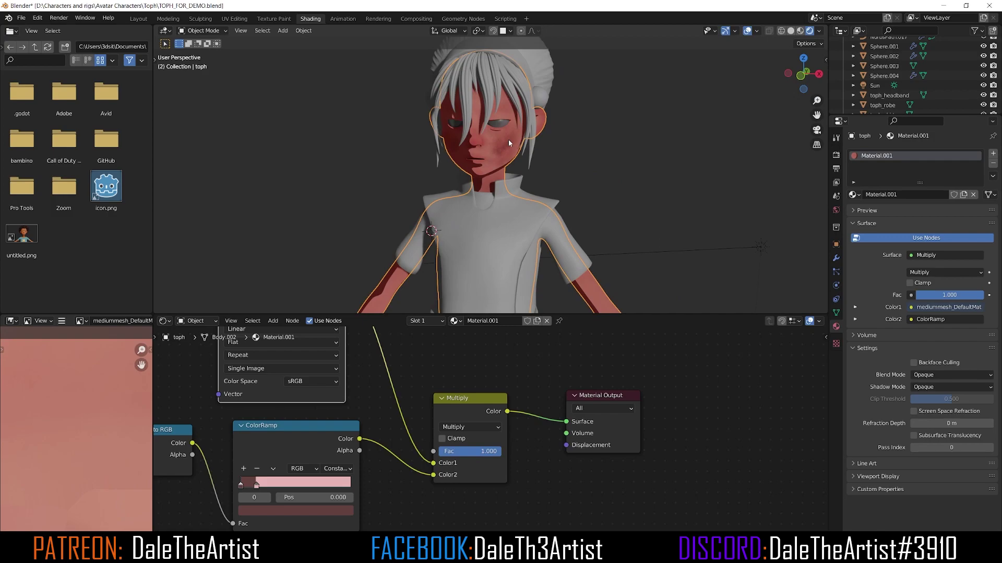
scroll(496, 271, down, 4)
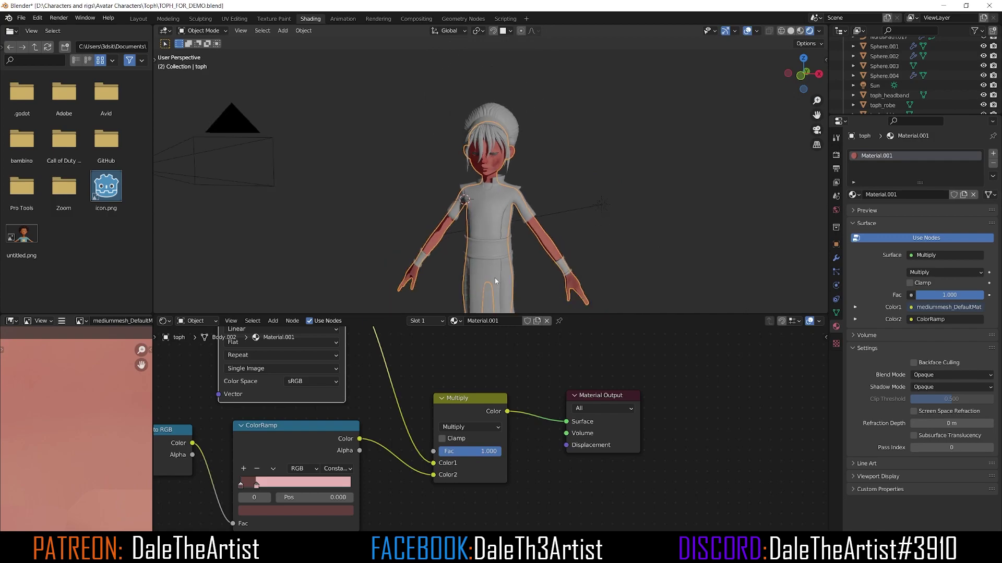
Move the ColorRamp's pink stop to position 0.080 and brighten its colour to a near-white with value 1.000.
key(g)
click(265, 484)
mouse_move(265, 484)
mouse_down()
mouse_move(304, 486)
mouse_move(259, 480)
mouse_up()
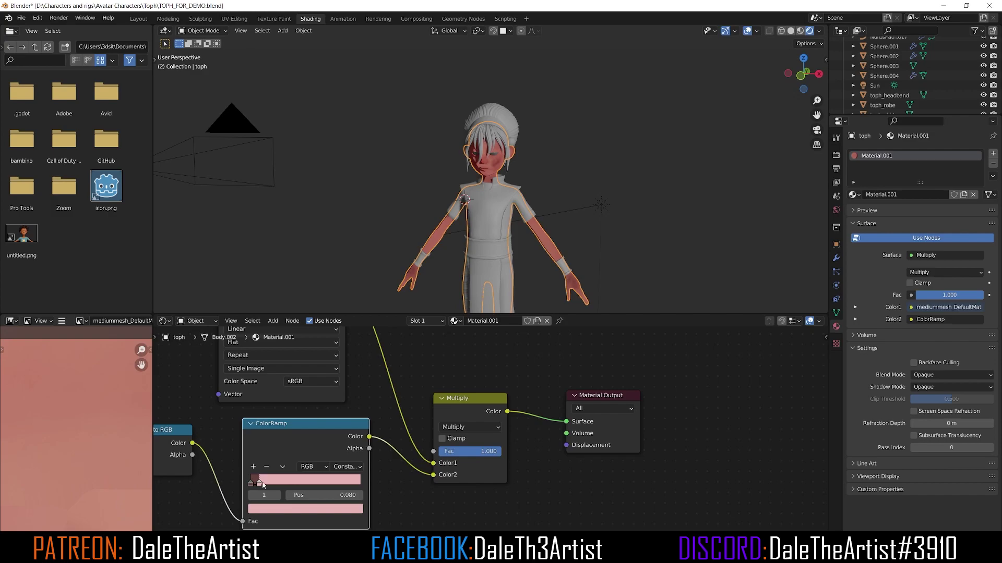
click(291, 511)
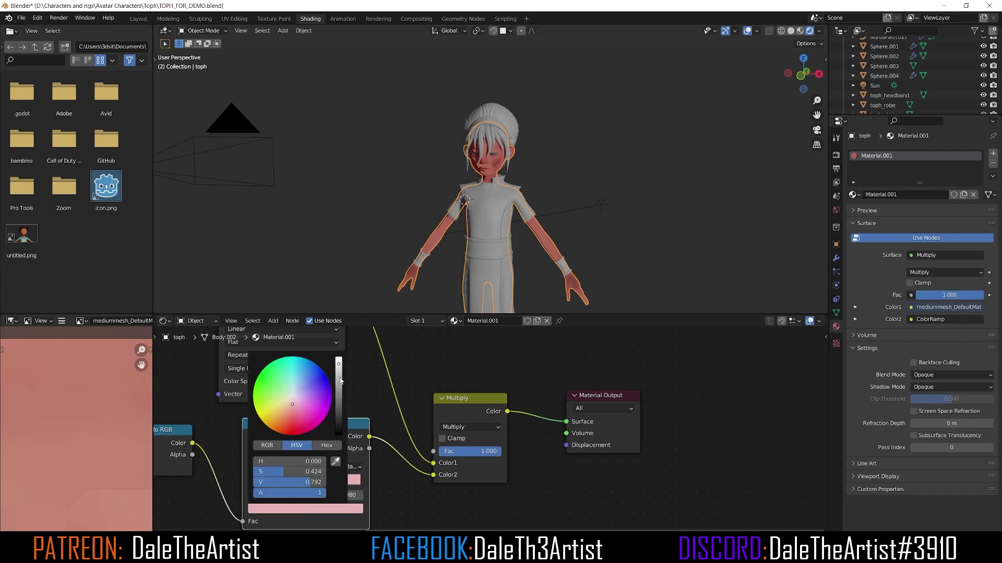
drag(338, 361, 338, 358)
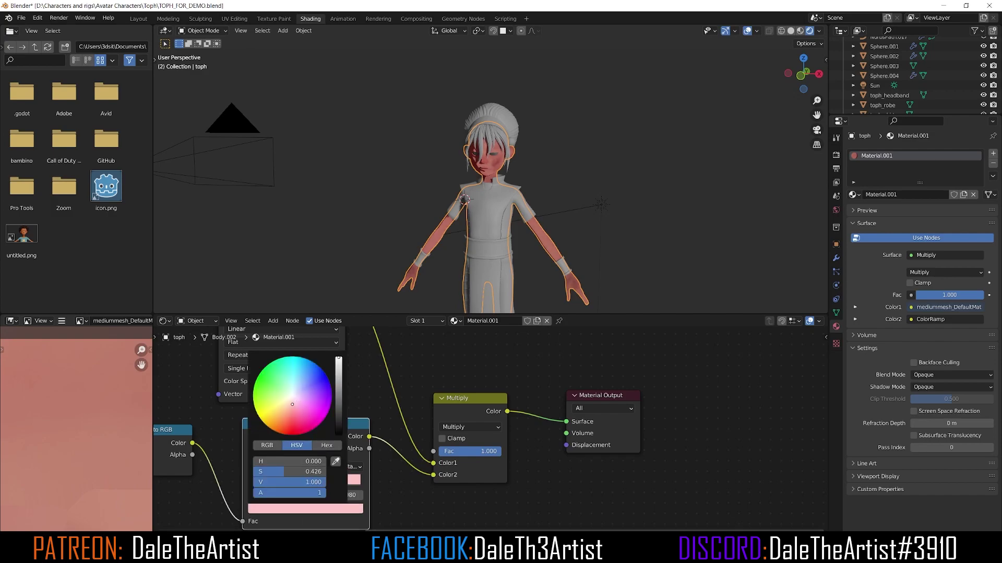
drag(292, 402, 291, 398)
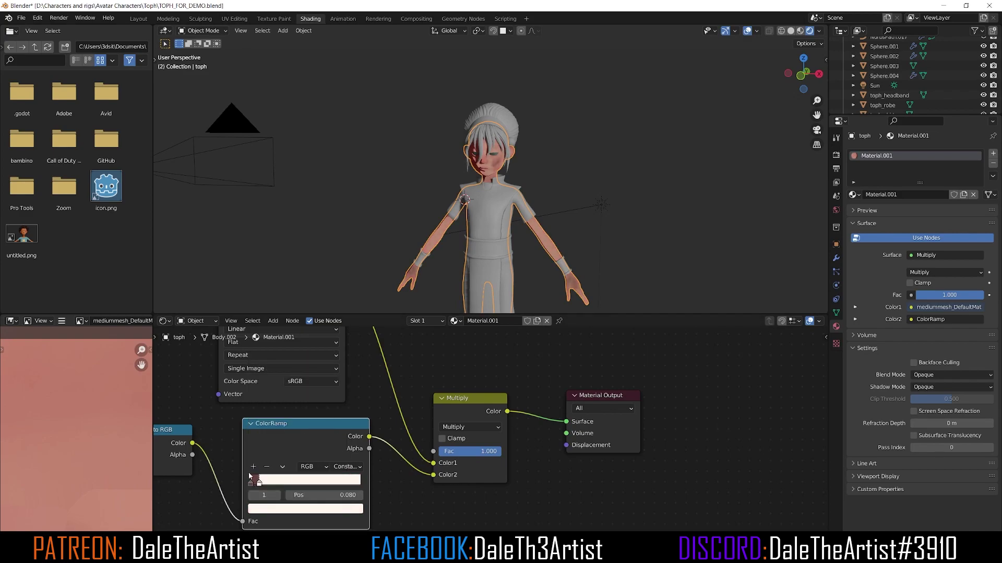
Lighten the ColorRamp's dark shadow stop to a soft, desaturated beige-brown.
click(248, 483)
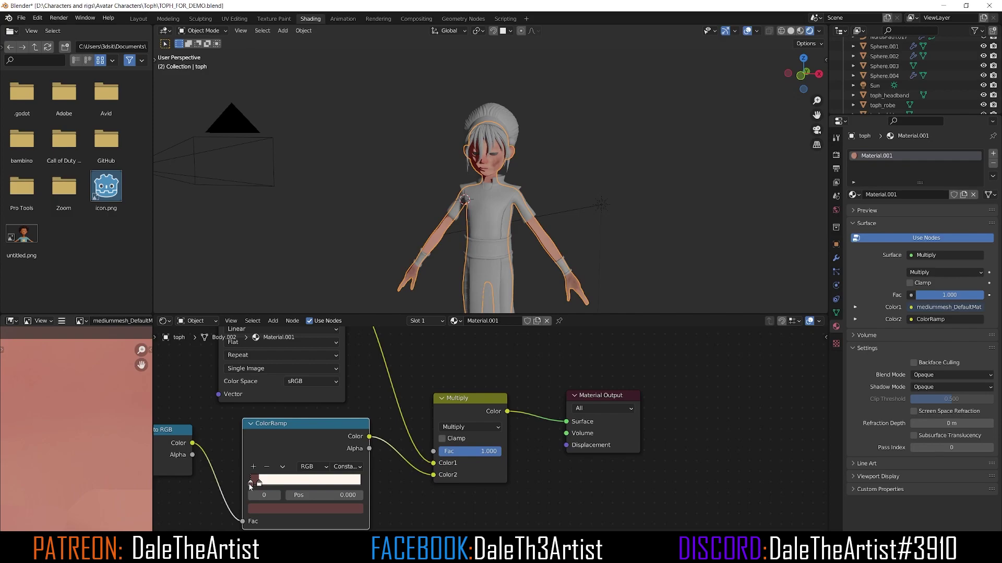
click(277, 509)
drag(339, 402, 339, 379)
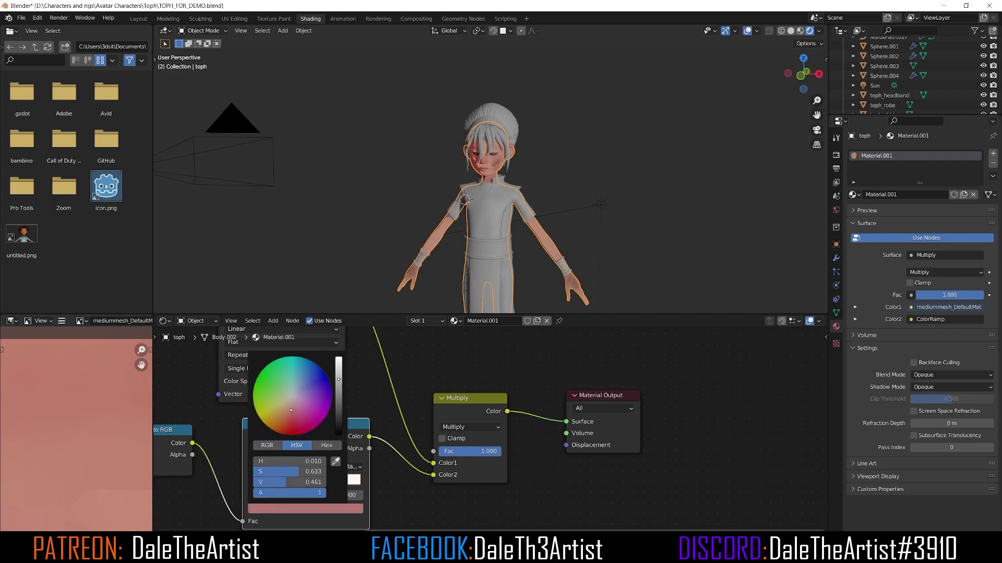
drag(291, 411, 289, 404)
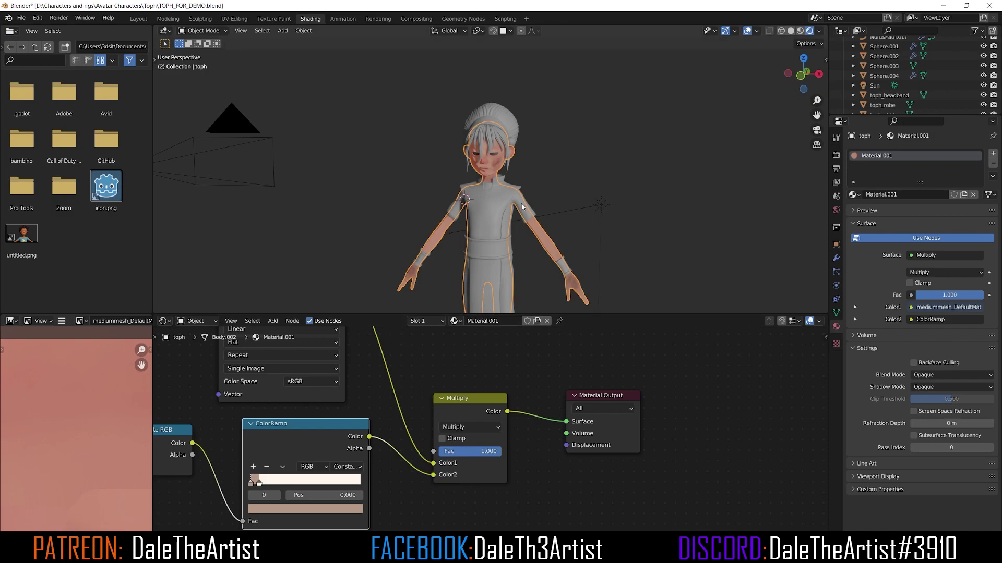
Select the Sun light and rotate it to shine almost straight down beside the character.
shift+middle_drag(483, 183, 497, 98)
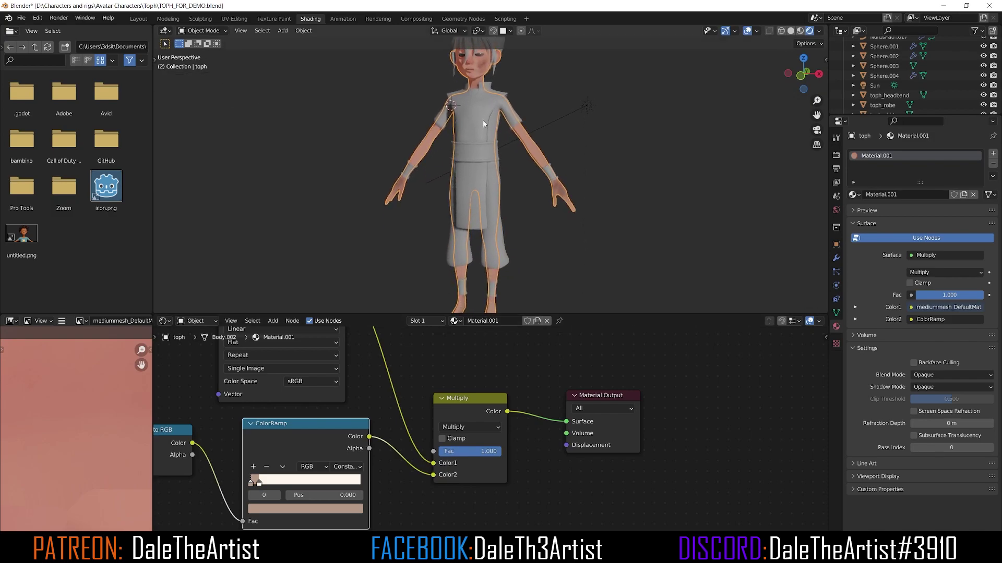
click(584, 103)
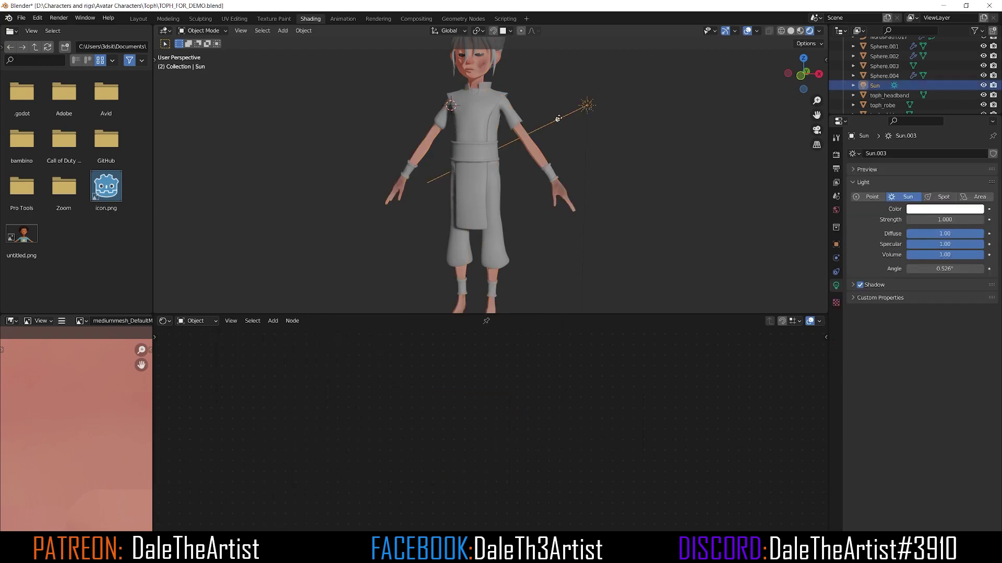
middle_drag(539, 125, 525, 165)
scroll(521, 178, up, 2)
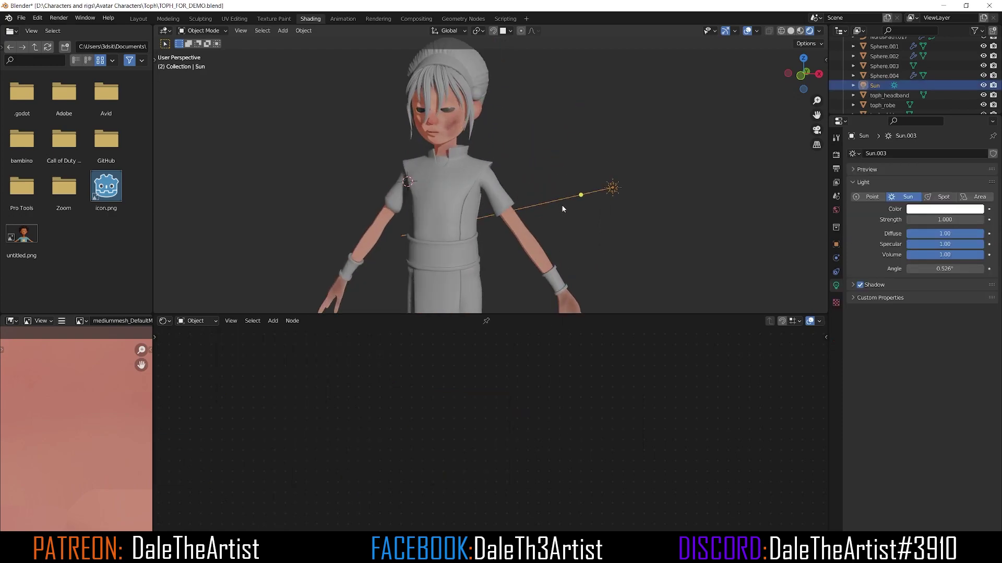
mouse_move(578, 196)
mouse_down()
mouse_move(600, 230)
mouse_move(571, 165)
mouse_move(514, 187)
mouse_move(334, 188)
mouse_move(634, 183)
mouse_move(671, 253)
mouse_move(599, 224)
mouse_move(602, 241)
mouse_move(614, 241)
mouse_up()
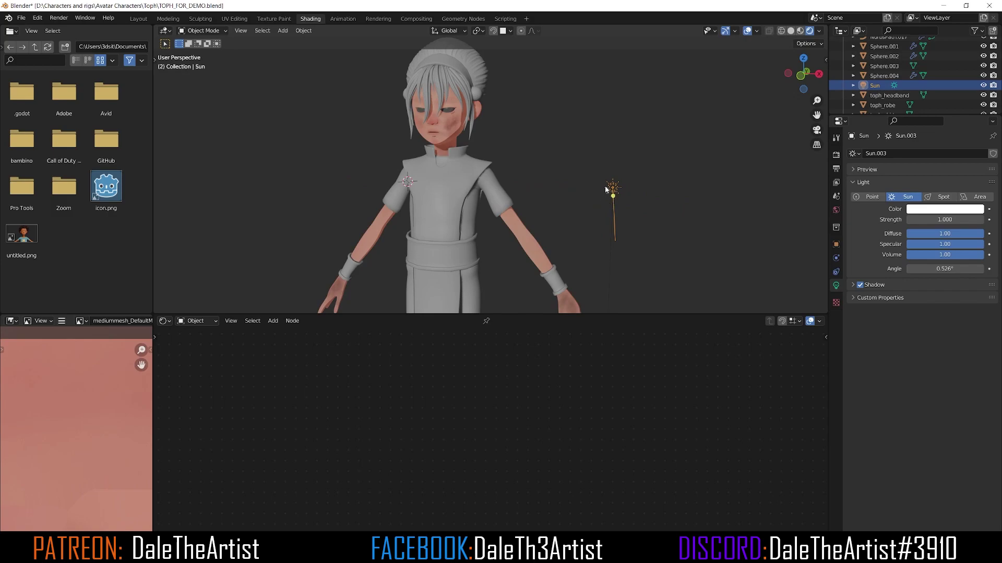
Change the scene's colour management View Transform to Standard.
click(836, 155)
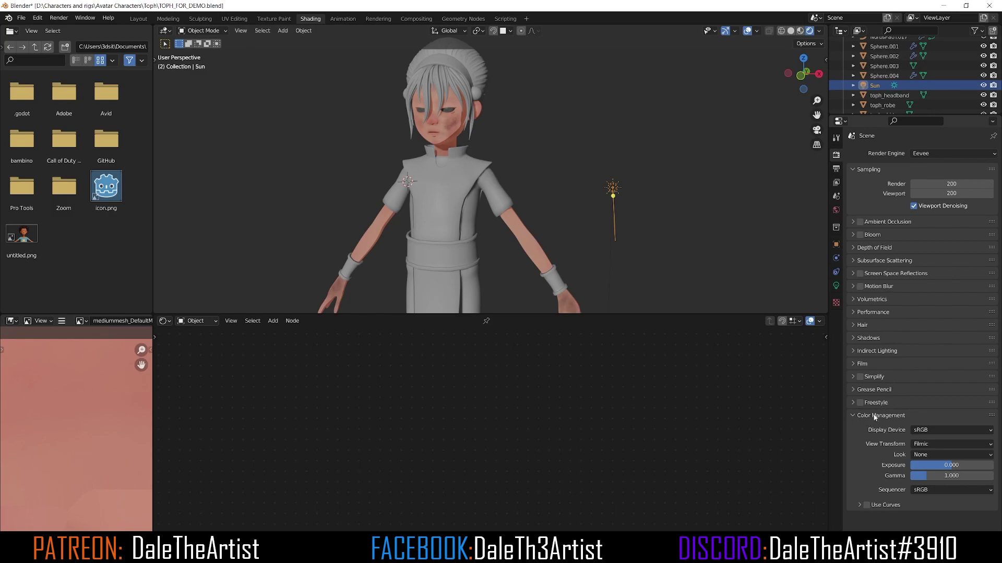
click(853, 415)
click(853, 415)
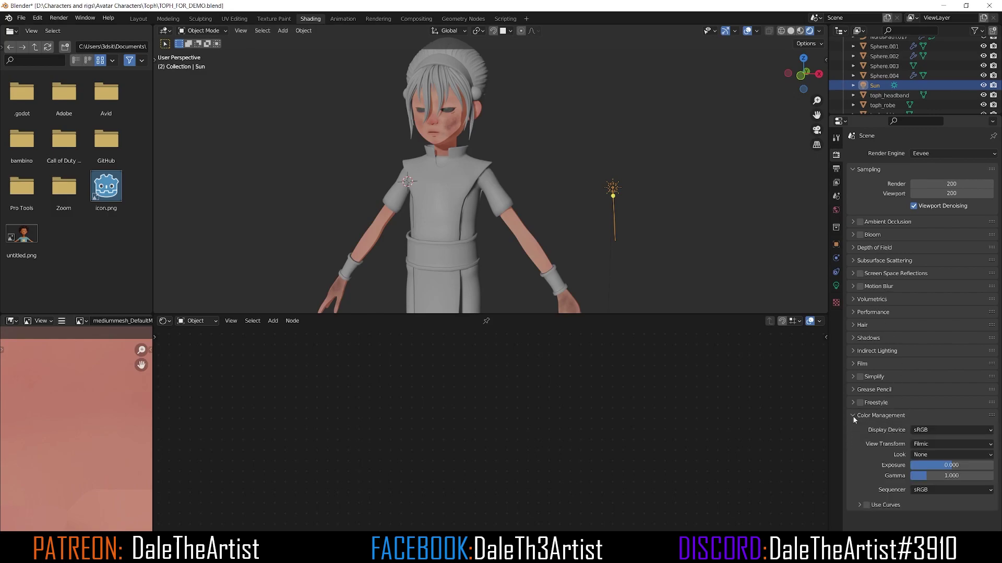
click(928, 446)
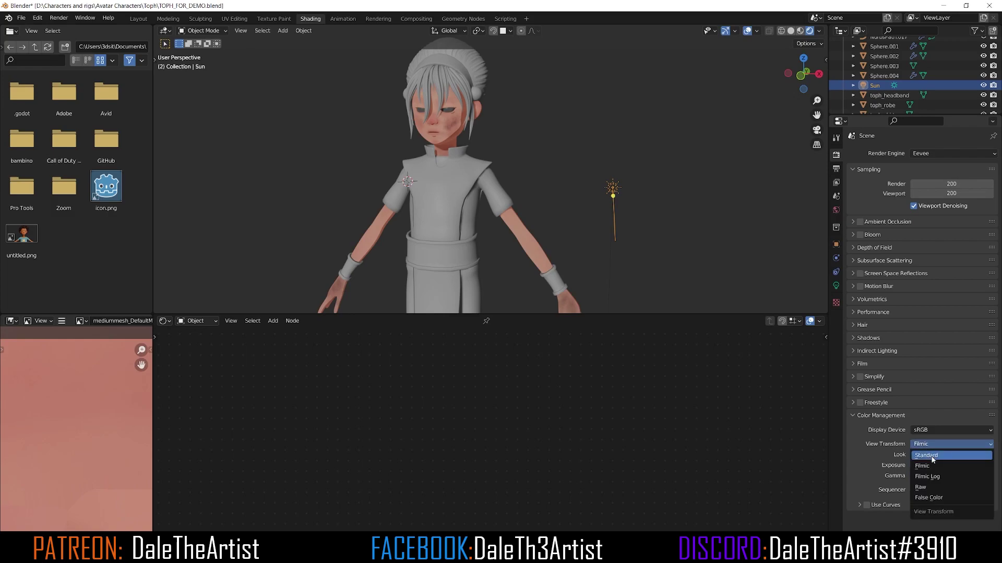
click(931, 457)
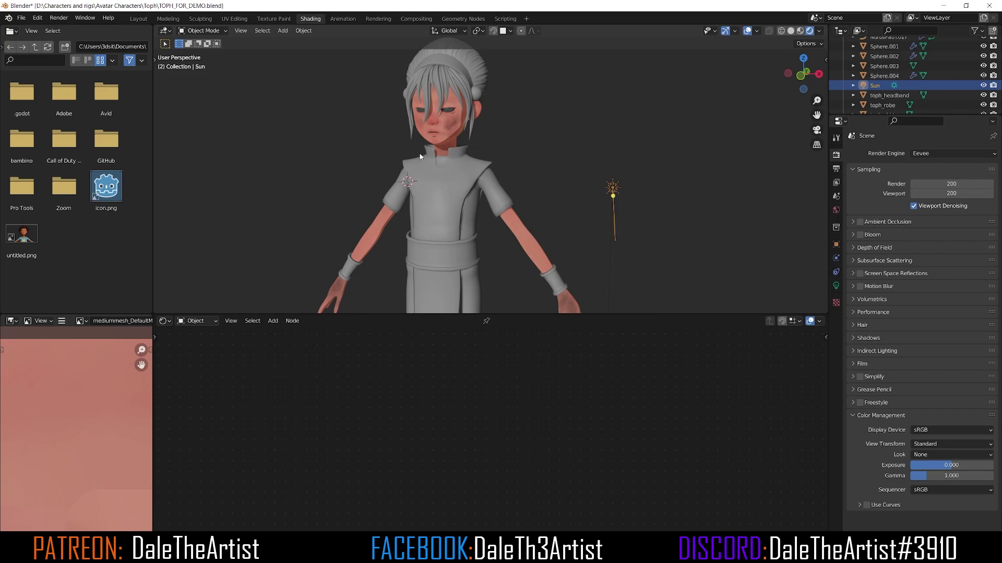
Create a new material on the robe and add an Image Texture node loaded with the Toph clothes BaseColor image.
scroll(474, 142, down, 2)
click(501, 146)
click(511, 321)
key(Home)
key(shift+a)
text(im)
key(Return)
double_click(403, 205)
double_click(402, 205)
Insert Shader to RGB and ColorRamp nodes between the robe material's Principled BSDF and Material Output.
key(shift+a)
text(sh)
click(424, 461)
click(398, 391)
key(shift+a)
text(col)
key(Return)
click(452, 421)
drag(451, 421, 452, 387)
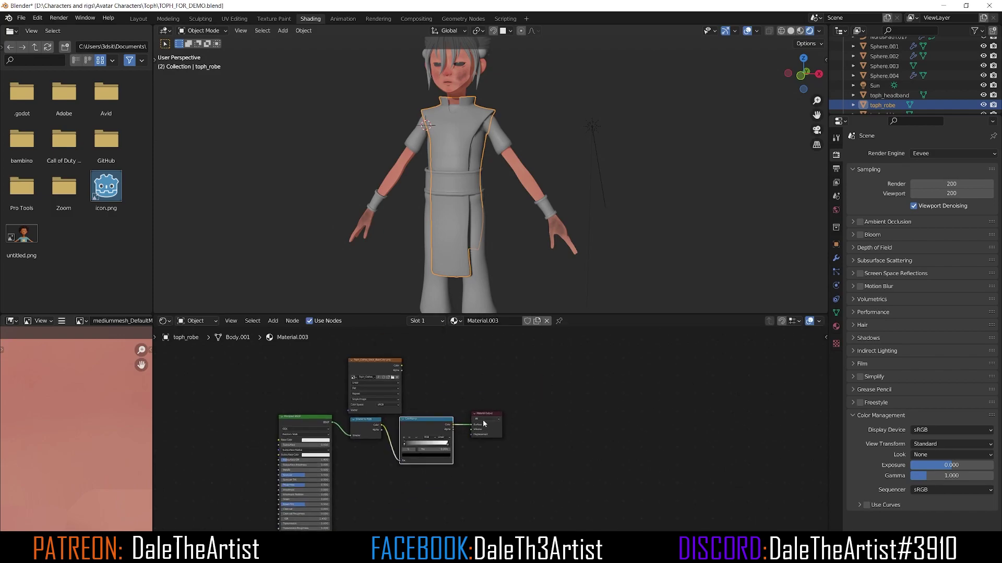
Add a Mix node set to Multiply with Fac 1.000, combining the clothes texture as Color1 and the ColorRamp as Color2.
key(shift+a)
text(mix)
key(Return)
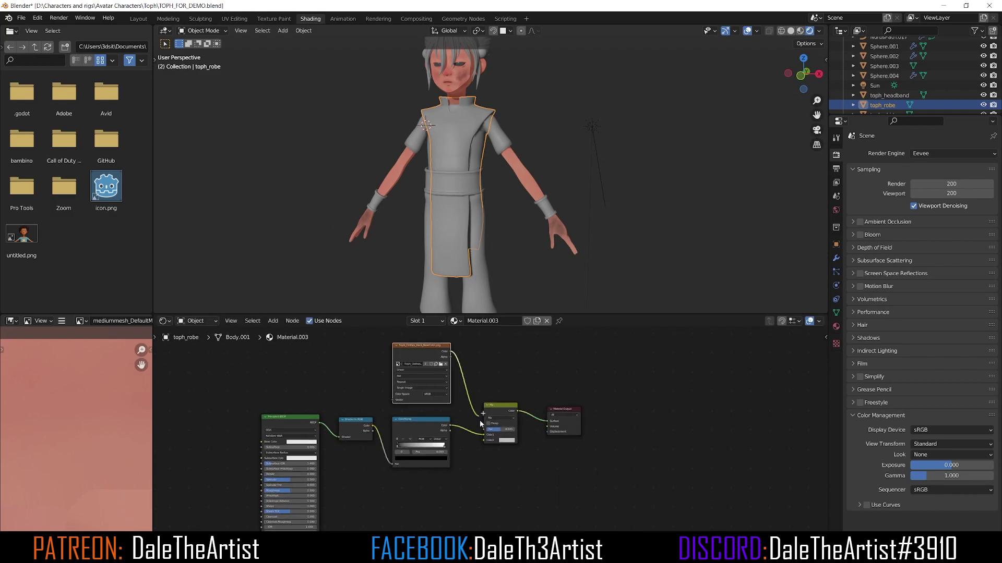
click(505, 443)
scroll(505, 443, up, 4)
scroll(515, 398, down, 3)
Set the robe's ColorRamp to Constant interpolation, shift its white stop toward the dark one, and lighten the black stop to grey.
drag(407, 456, 356, 456)
click(397, 444)
click(397, 469)
scroll(333, 474, up, 1)
click(333, 473)
click(379, 497)
click(365, 412)
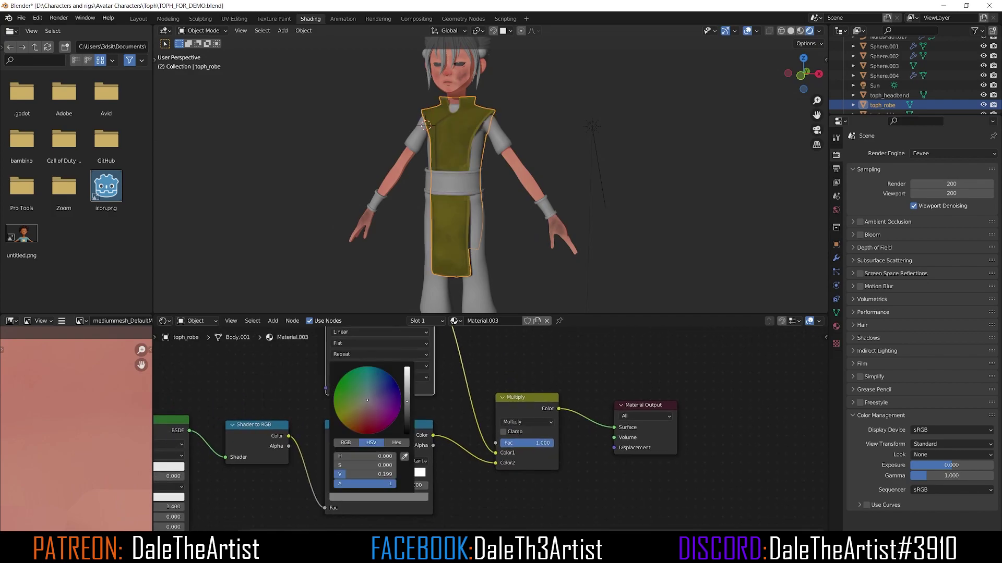
Move the robe ColorRamp's white stop close to the dark stop and fine-tune the shadow colour.
scroll(506, 361, down, 2)
middle_drag(506, 365, 557, 388)
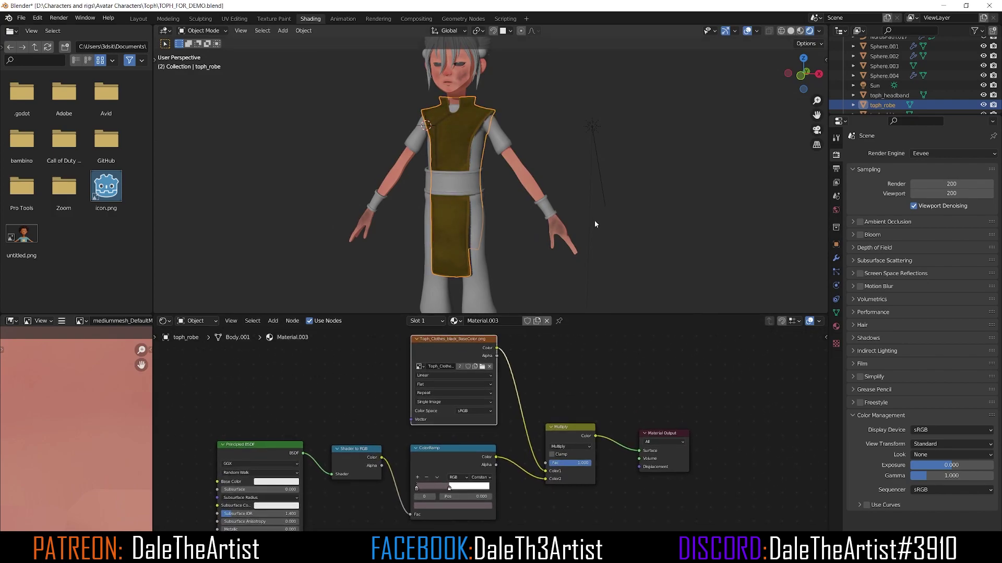
shift+middle_drag(602, 199, 624, 181)
drag(435, 488, 418, 490)
click(418, 490)
drag(435, 426, 431, 421)
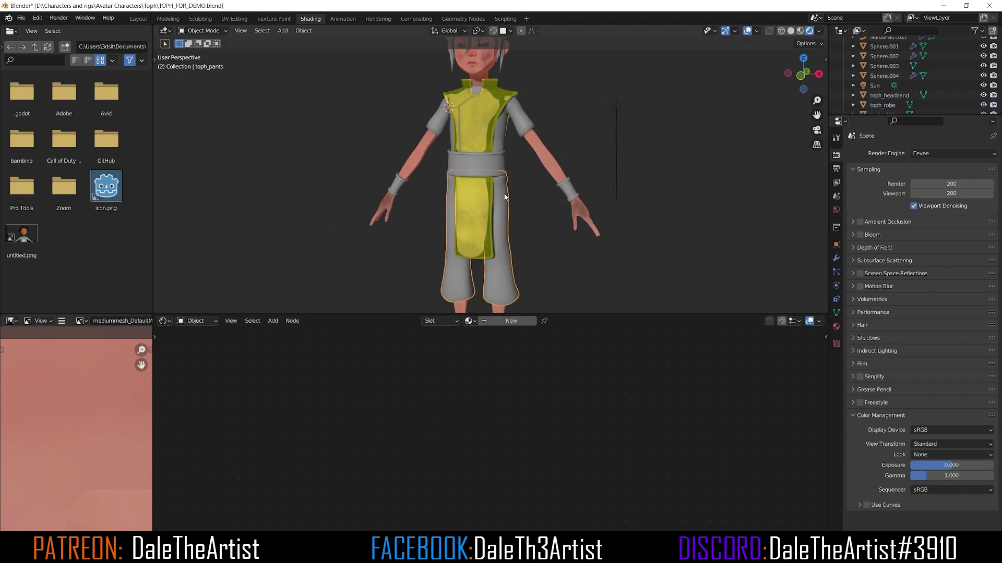
Assign the robe's existing clothes material to the pants.
click(835, 326)
click(882, 113)
click(854, 194)
text(c)
click(874, 209)
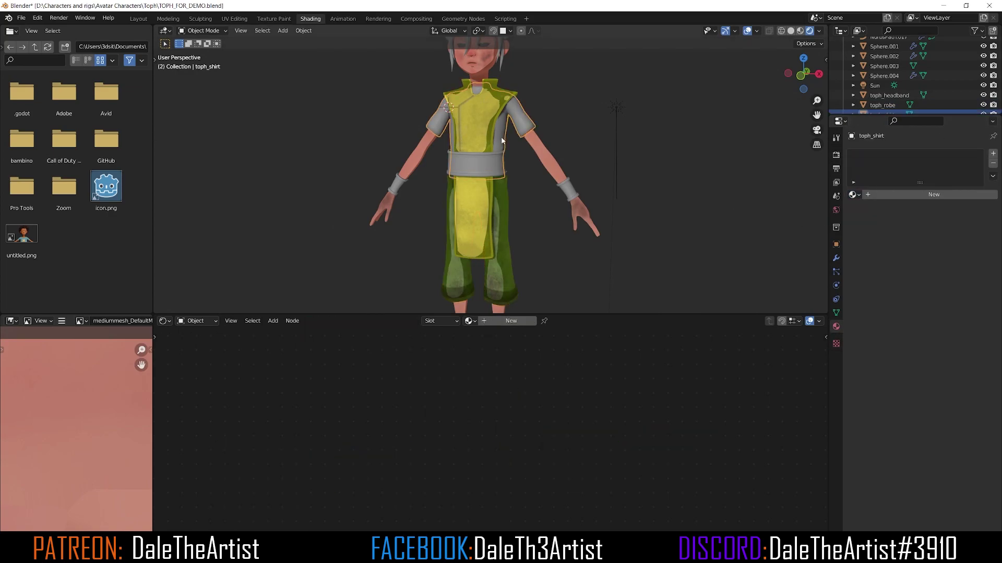
Assign the same clothes material to the shirt, belt and wristbands.
click(475, 162)
click(854, 194)
text(clo)
click(874, 209)
click(853, 194)
click(887, 228)
click(853, 194)
click(887, 228)
Assign the clothes material to the headband and check the textured outfit.
scroll(512, 98, down, 3)
click(512, 99)
click(854, 194)
click(887, 209)
scroll(609, 189, down, 2)
scroll(488, 160, up, 3)
scroll(488, 159, down, 2)
Create a new material on the main hair mesh and move its Material Output away from the Principled BSDF.
click(514, 157)
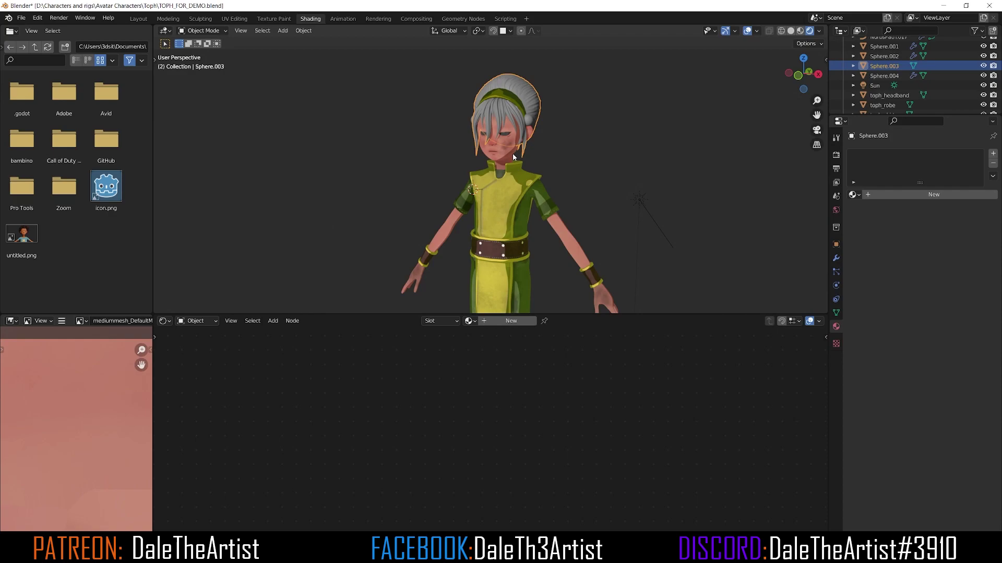
click(500, 322)
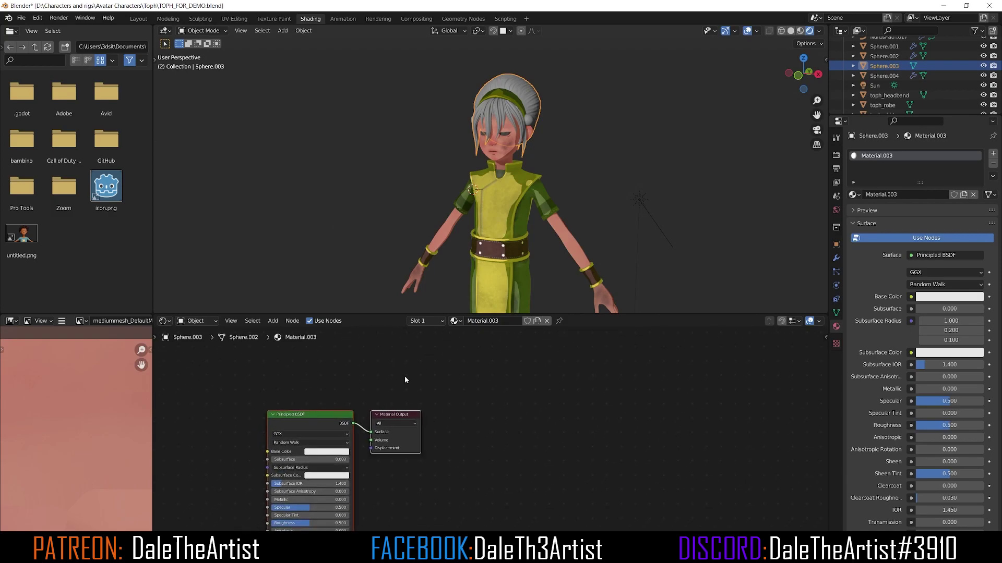
drag(357, 433, 543, 377)
click(419, 430)
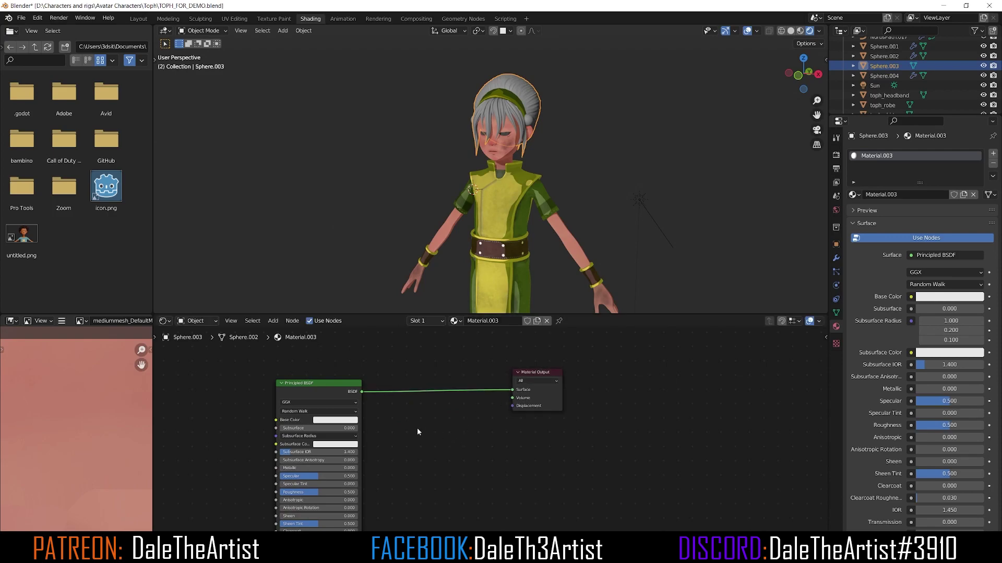
Insert a Shader to RGB node between the hair material's Principled BSDF and Material Output.
key(shift+a)
click(417, 428)
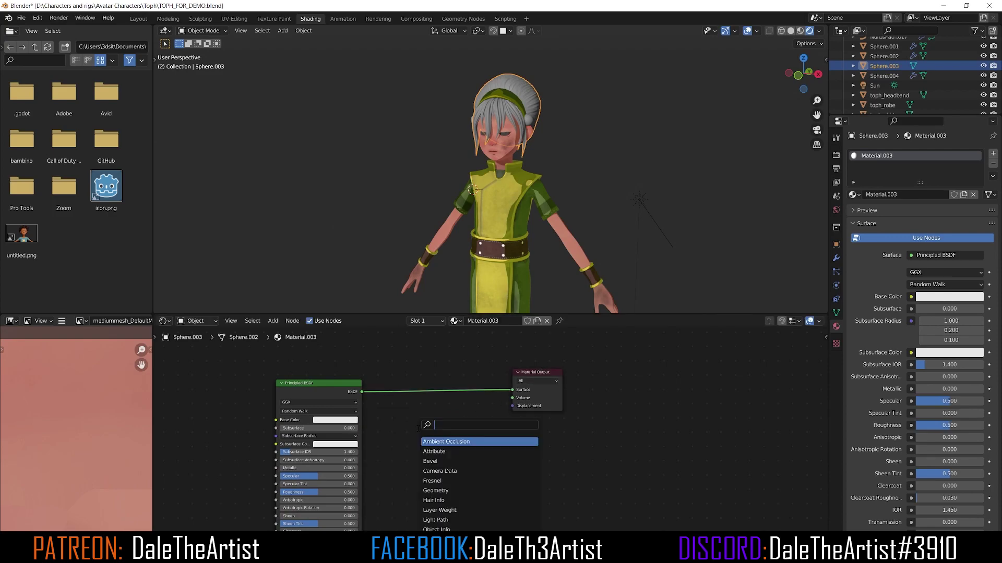
text(shader)
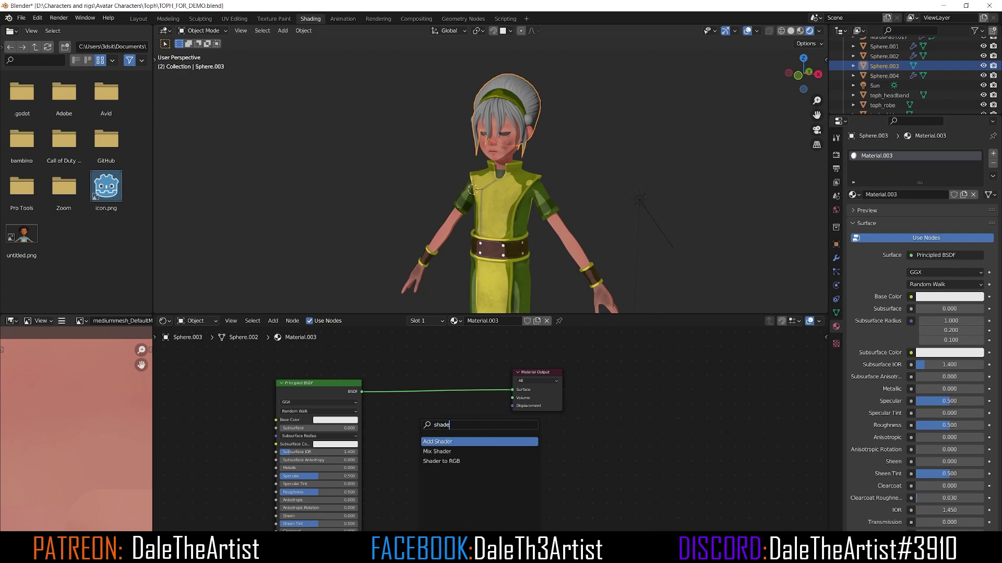
key(Down)
key(Down)
key(Return)
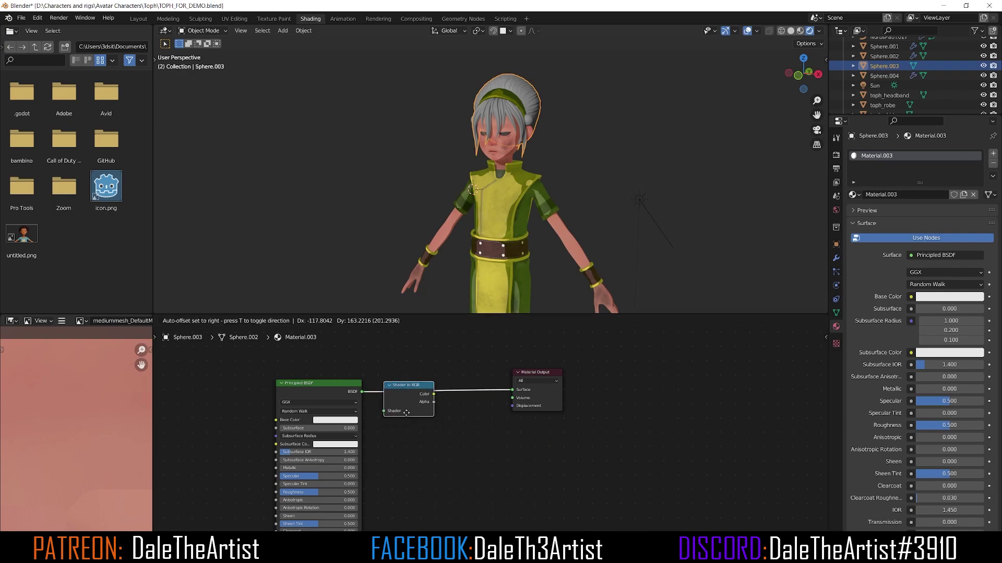
click(406, 413)
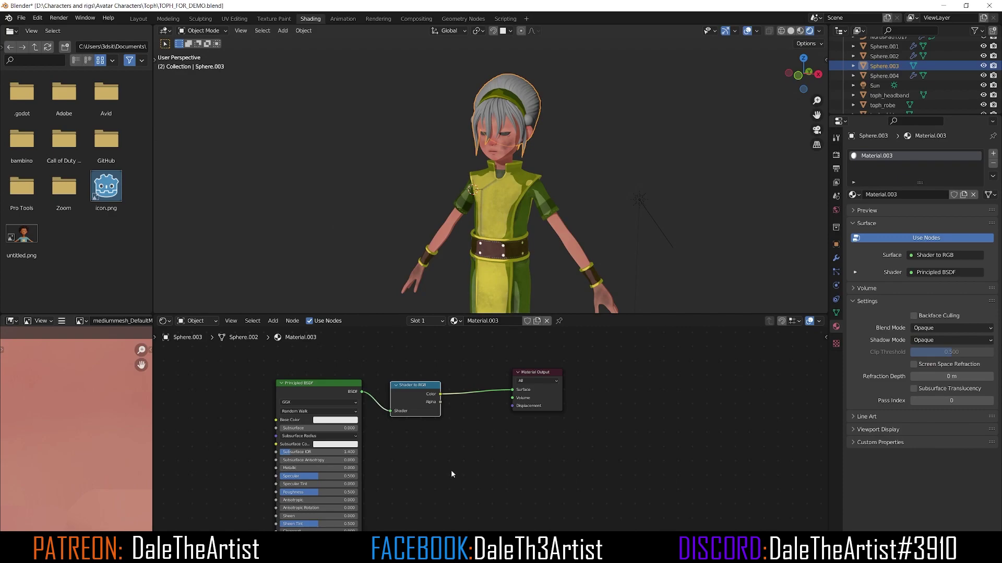
Insert a ColorRamp node between the hair material's Shader to RGB and Material Output.
key(shift+a)
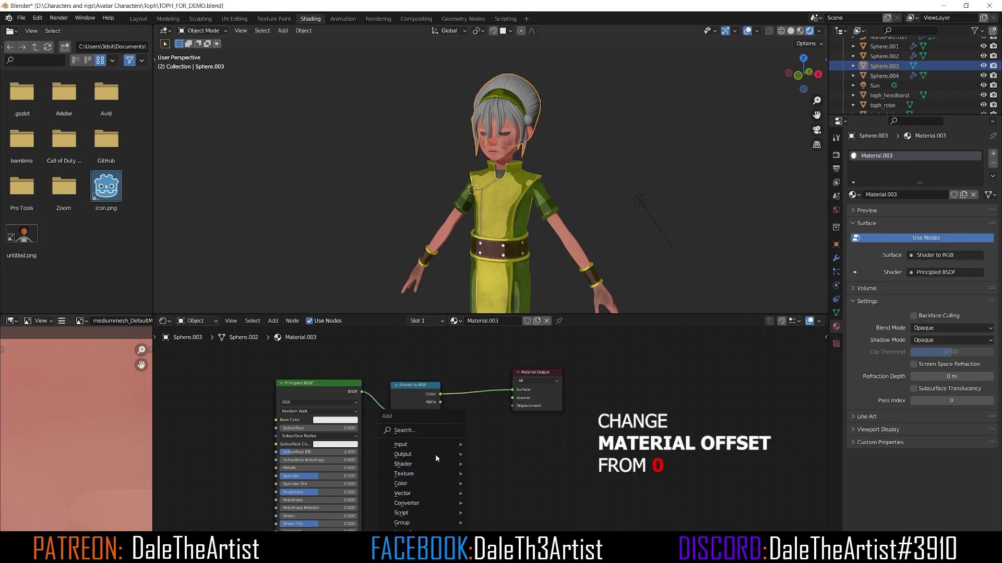
click(439, 461)
text(c)
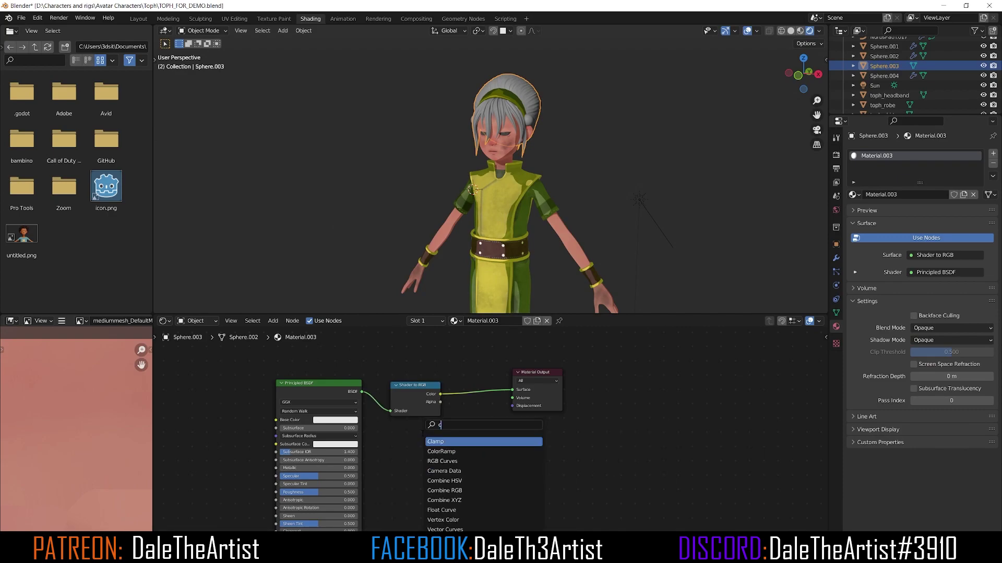
text(olo)
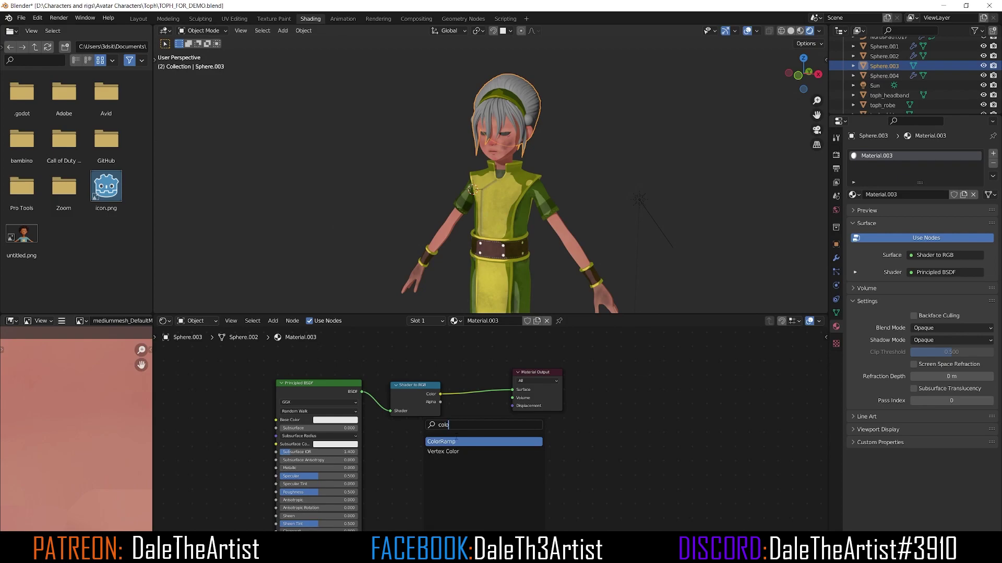
click(463, 442)
click(566, 405)
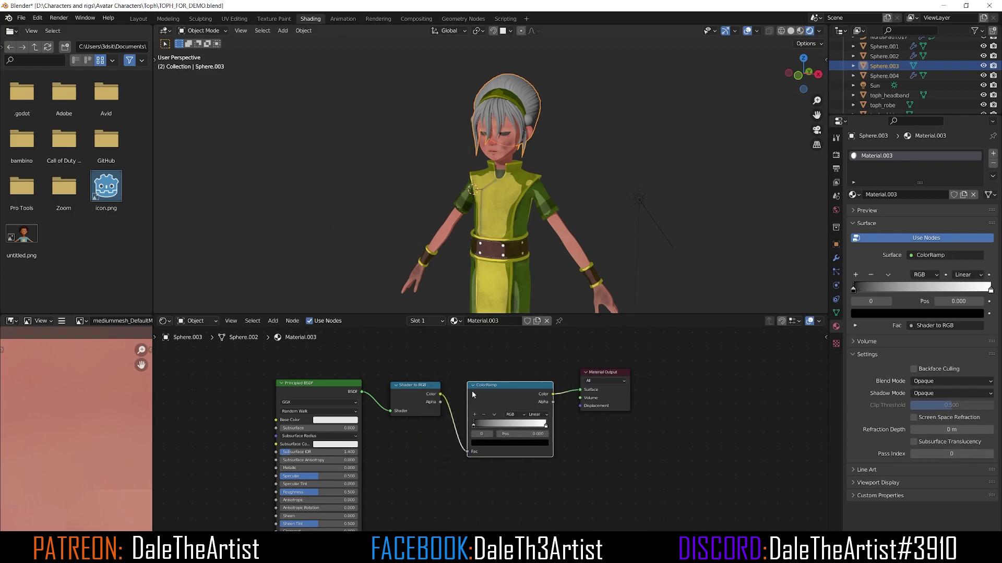
Set the hair's ColorRamp to Constant interpolation and move its white stop to position 0.305.
click(547, 425)
click(547, 416)
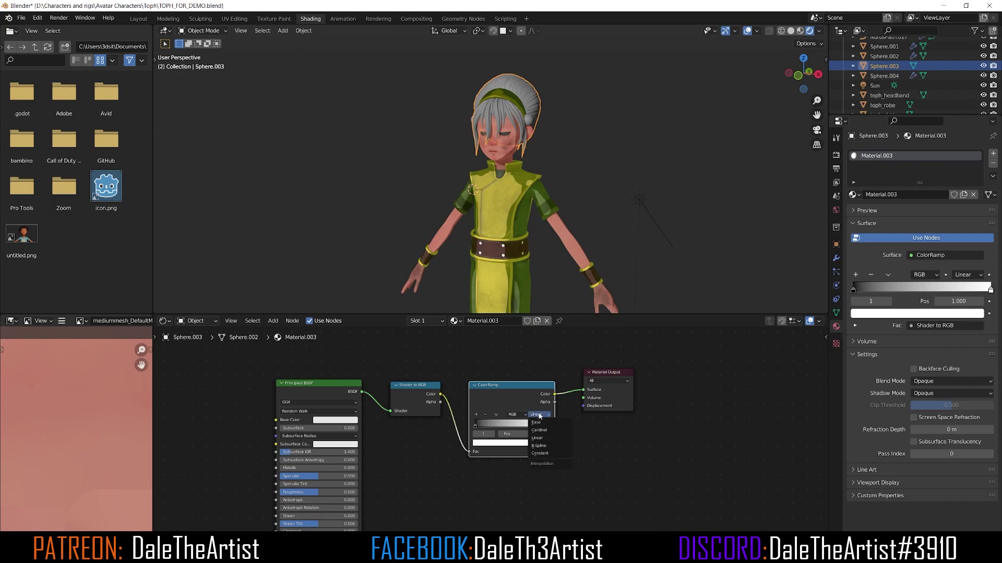
click(539, 452)
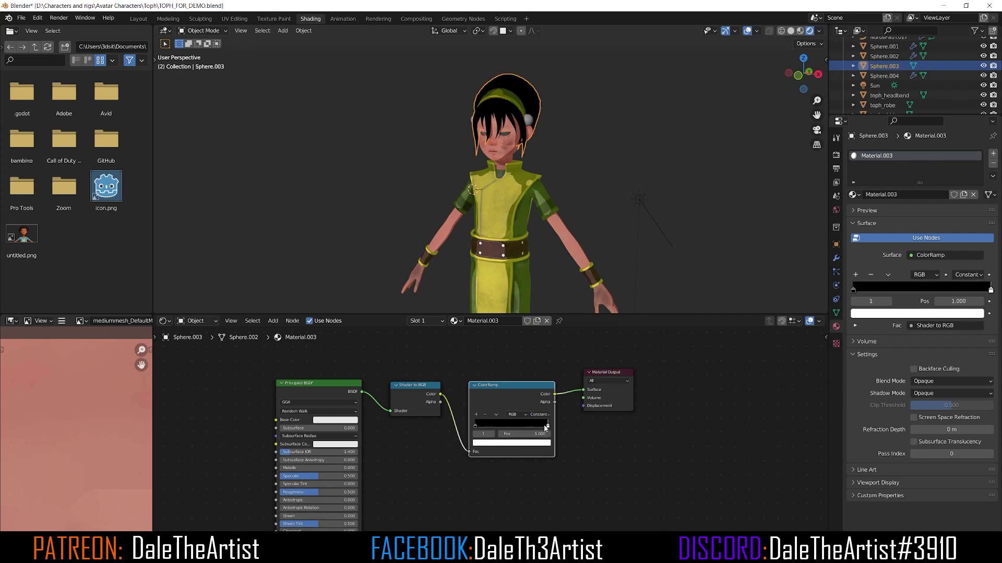
scroll(546, 426, up, 1)
drag(563, 426, 495, 423)
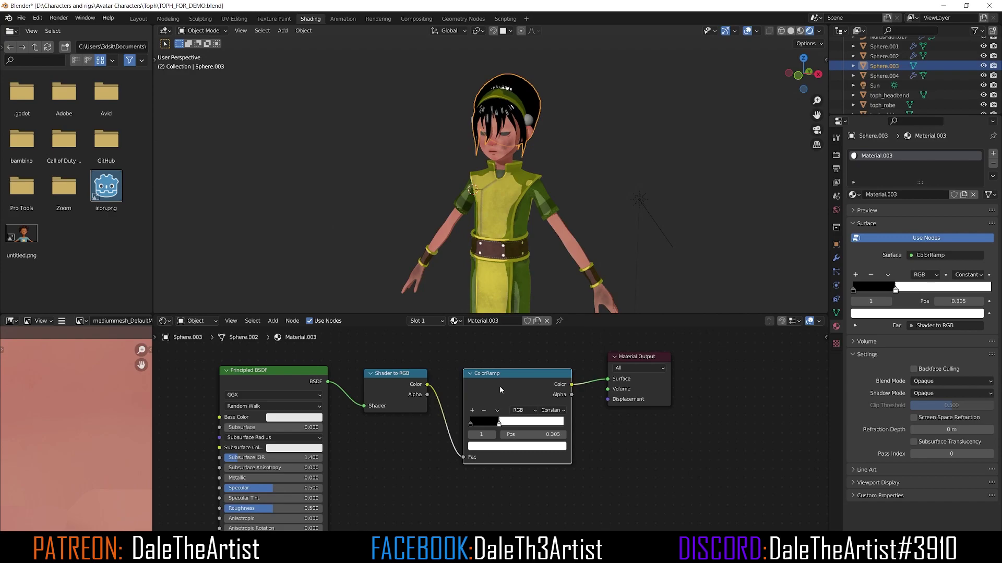
Darken the hair ColorRamp's white highlight stop slightly to a light grey.
middle_drag(493, 142, 465, 149)
middle_drag(512, 126, 501, 137)
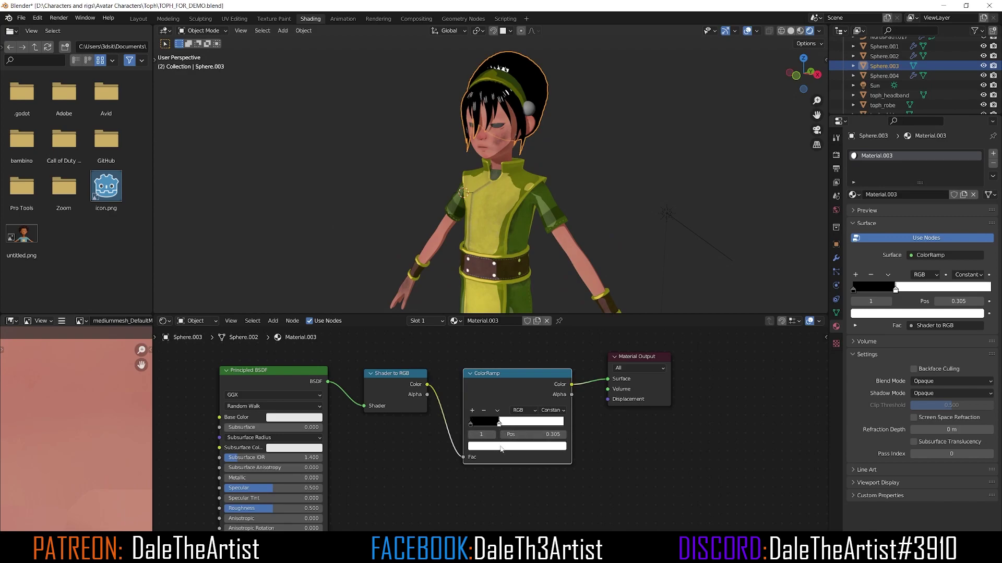
click(501, 447)
mouse_move(546, 328)
mouse_down()
mouse_move(546, 360)
mouse_move(546, 327)
mouse_up()
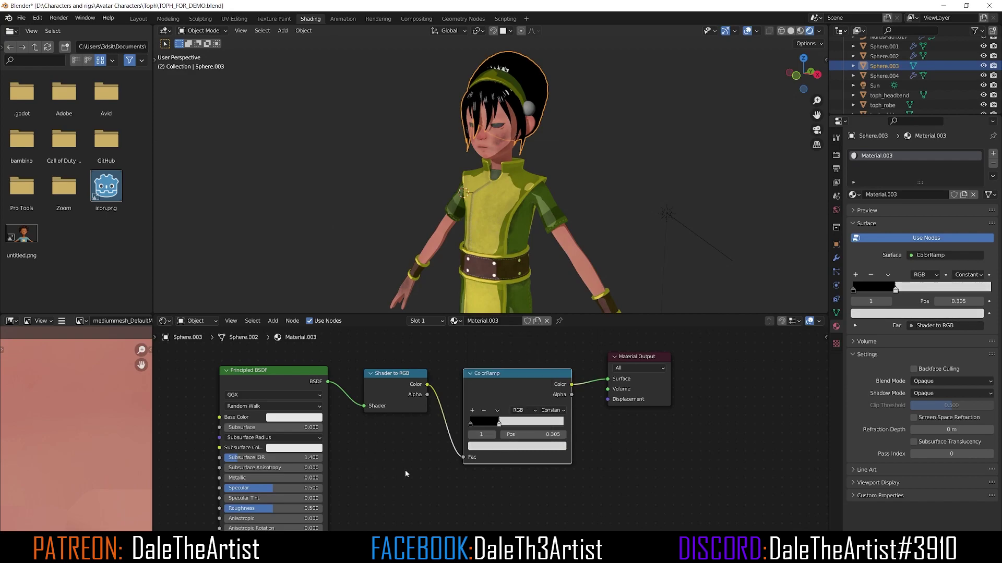
Switch to the Layout workspace and inspect the shaded character from several angles and distances.
scroll(406, 468, down, 3)
middle_drag(526, 153, 533, 130)
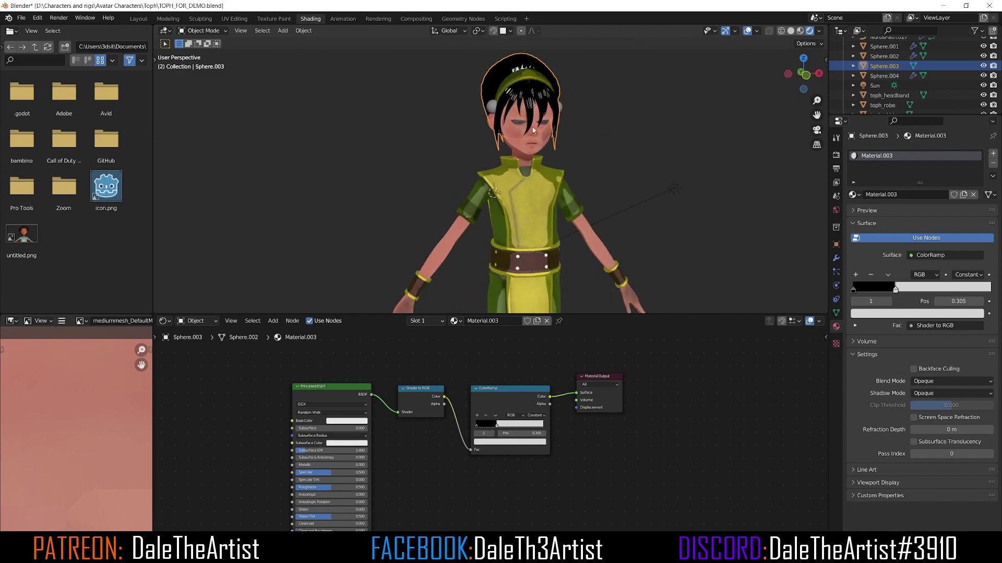
click(140, 19)
mouse_move(478, 192)
middle_down()
mouse_move(561, 182)
mouse_move(481, 198)
mouse_move(392, 195)
mouse_move(462, 216)
mouse_move(589, 202)
mouse_move(412, 215)
middle_up()
scroll(393, 195, up, 4)
scroll(396, 195, down, 4)
scroll(465, 220, up, 4)
scroll(431, 189, down, 5)
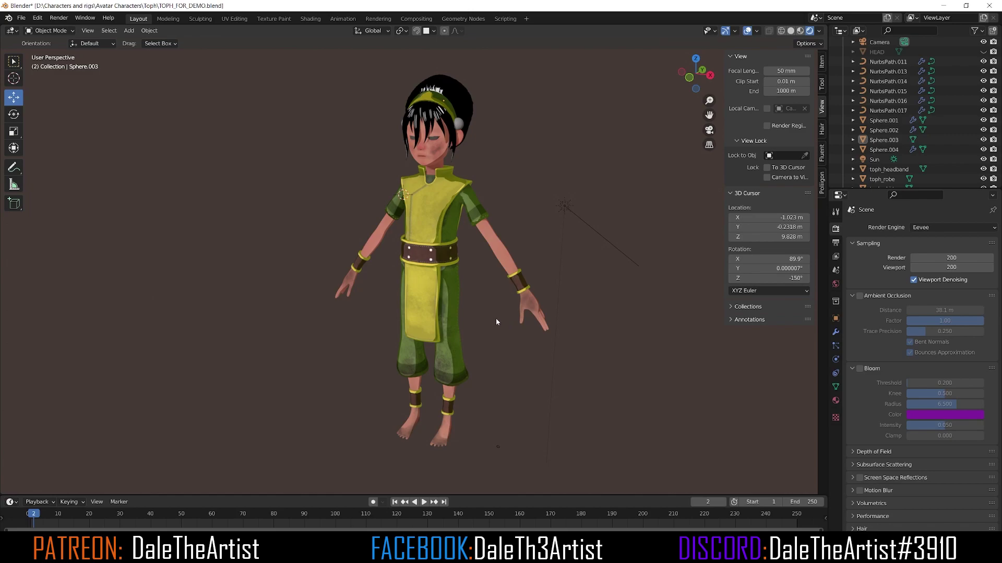
Select the character's body mesh and add a second, empty material slot to it.
click(491, 242)
scroll(508, 259, up, 2)
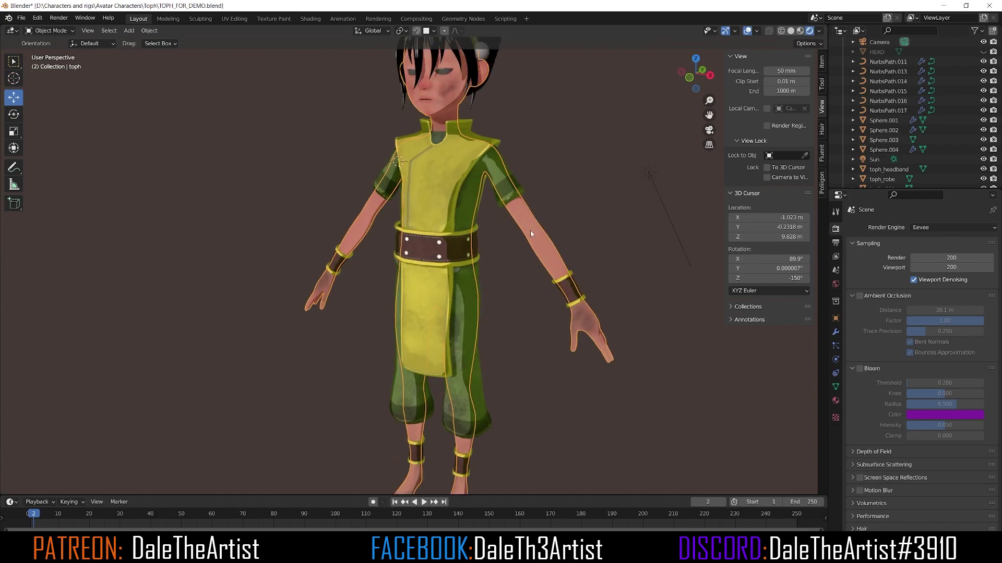
click(836, 402)
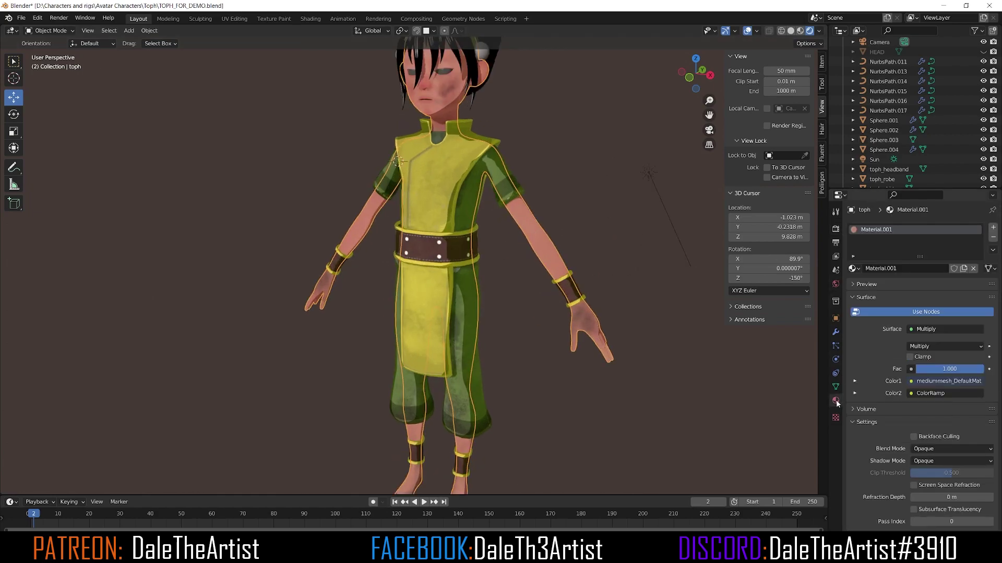
click(993, 228)
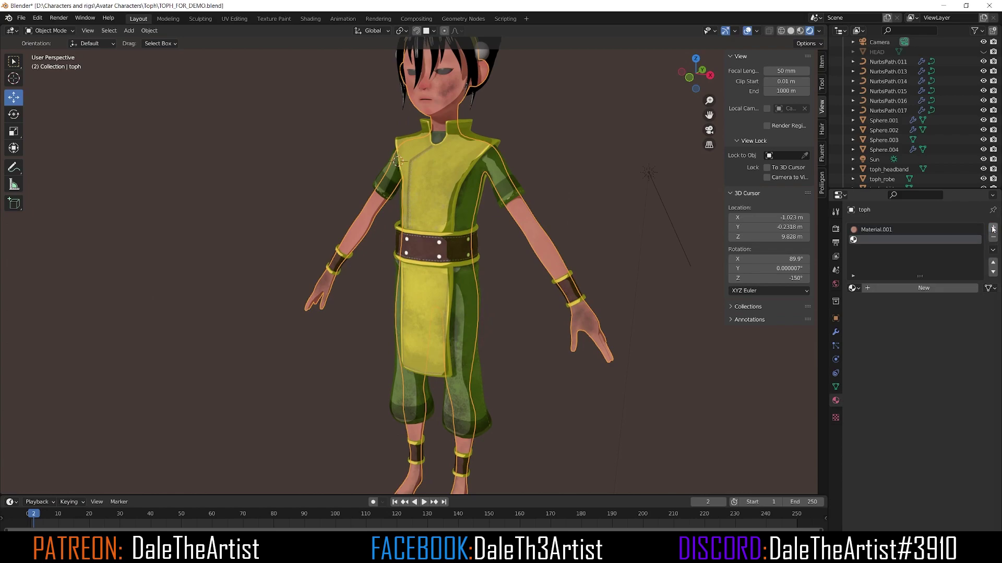
Create a new material in the body's empty second slot and name it outline.
click(907, 293)
double_click(895, 290)
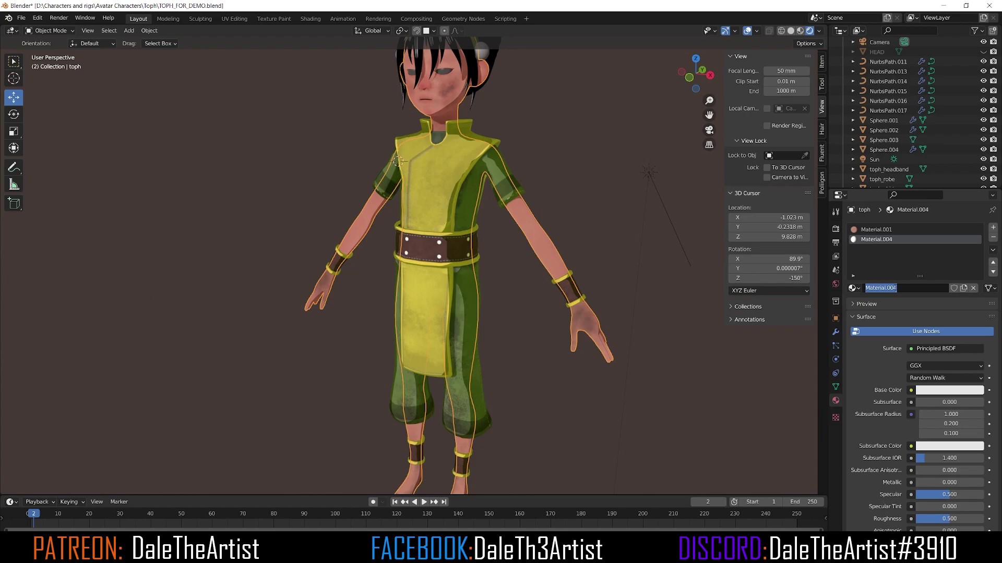
text(outline)
key(Return)
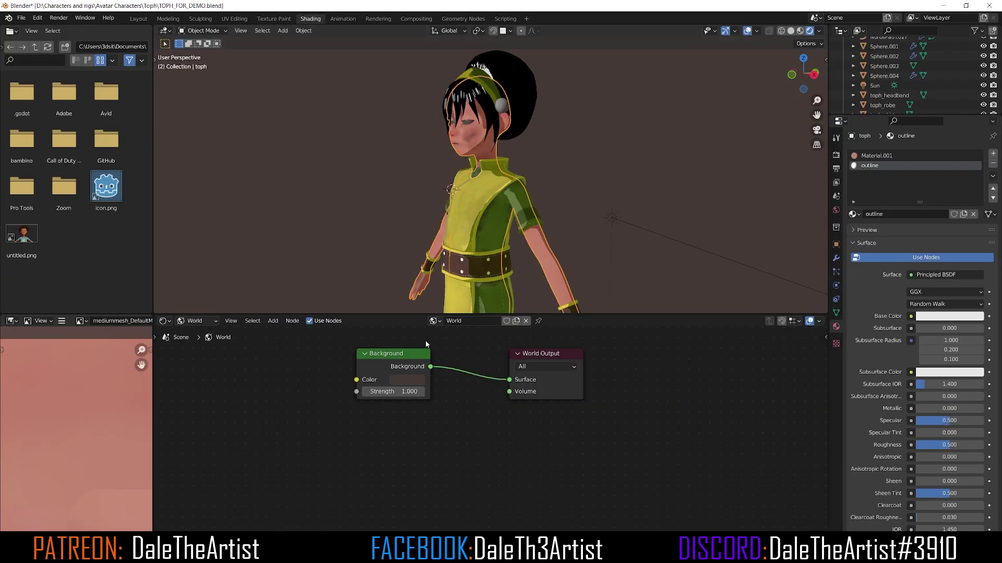
Show the outline material's object shader nodes in the Shading workspace and delete its Principled BSDF node.
click(197, 321)
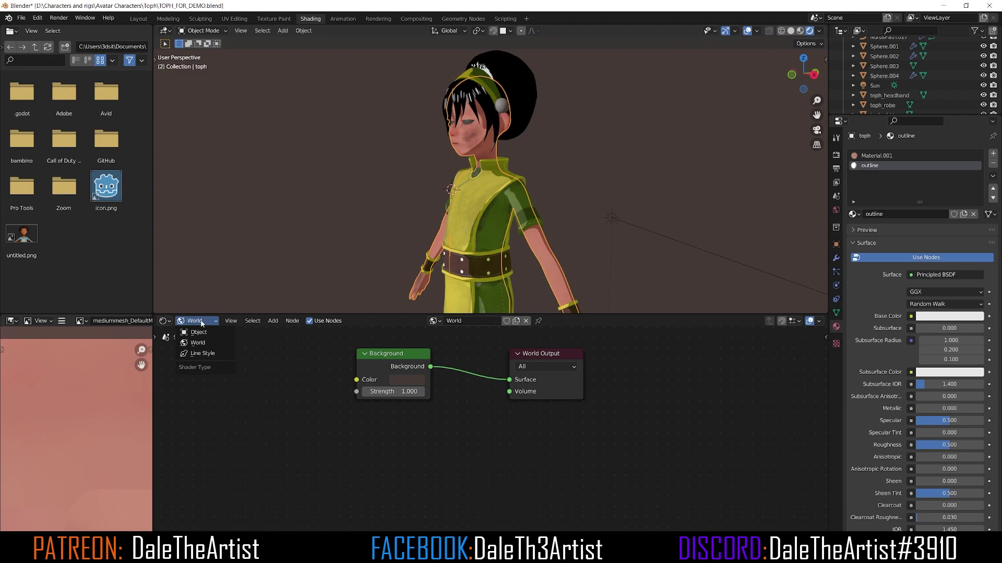
click(207, 334)
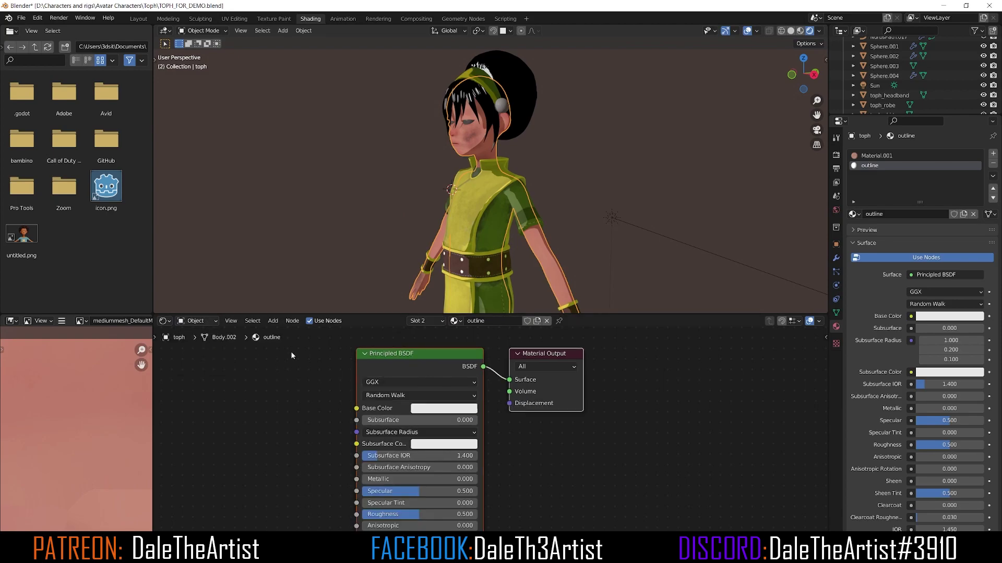
key(Home)
scroll(334, 401, down, 2)
click(419, 368)
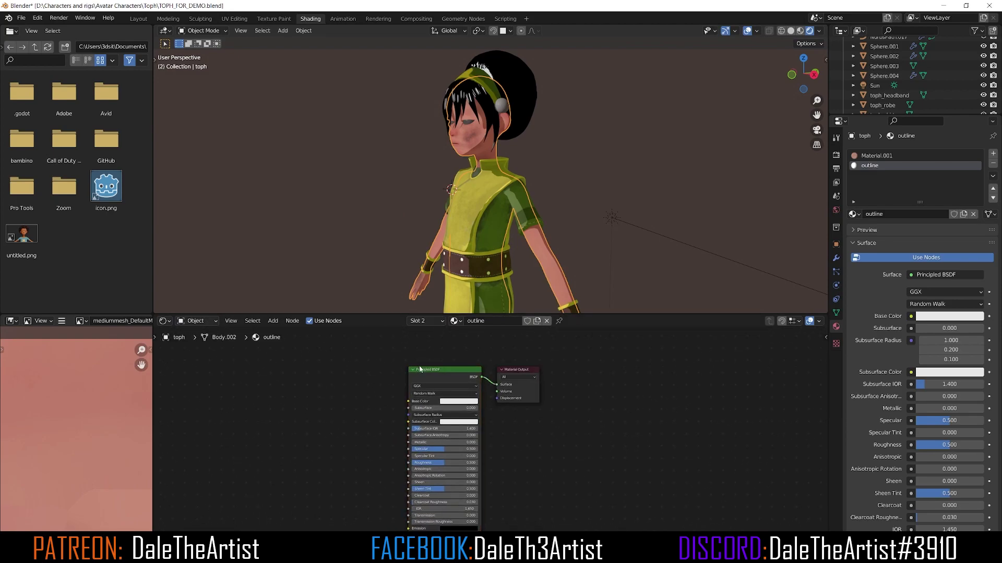
click(430, 368)
key(x)
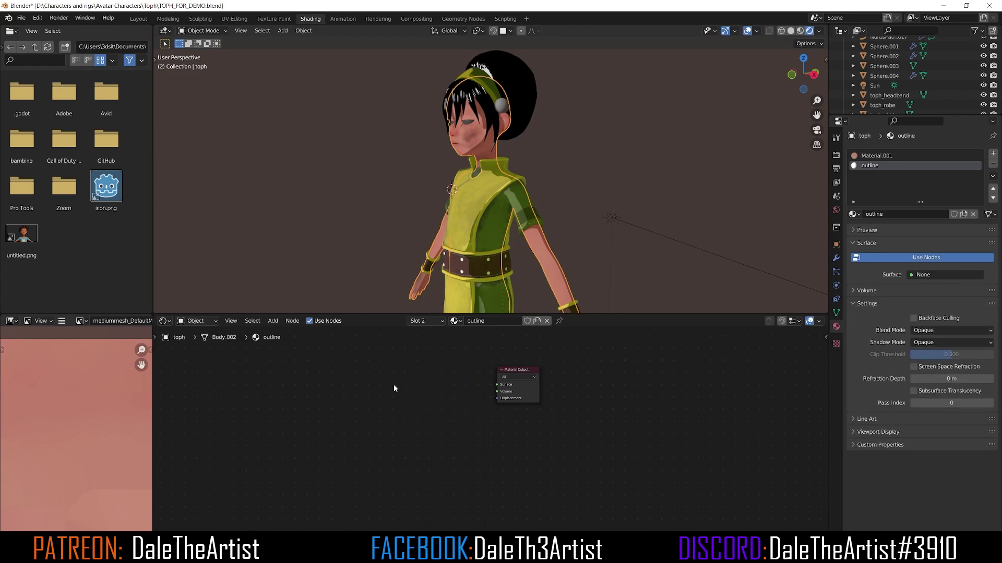
Add an Emission node to the outline material and connect it to the Material Output's Surface input.
key(shift+a)
click(394, 386)
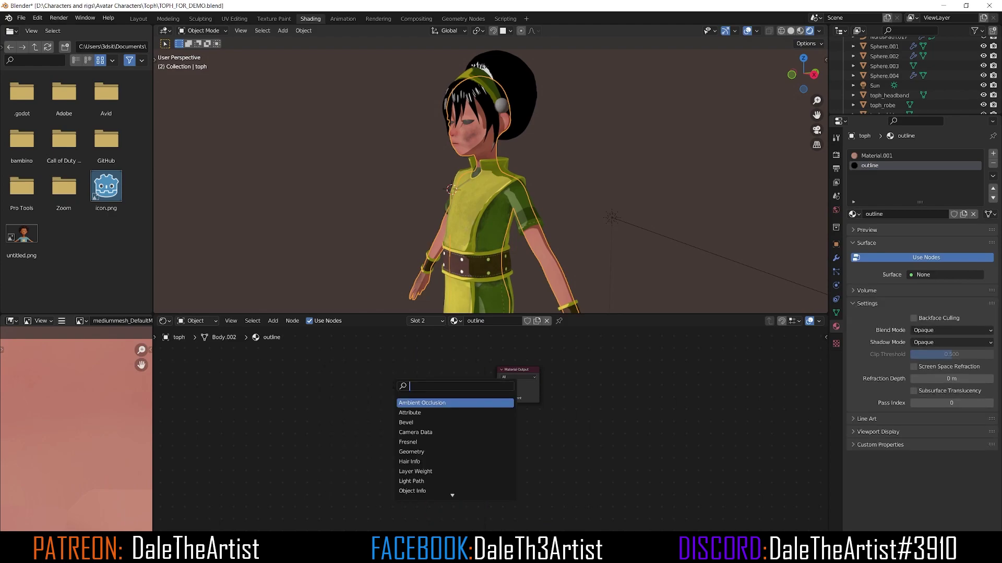
text(em)
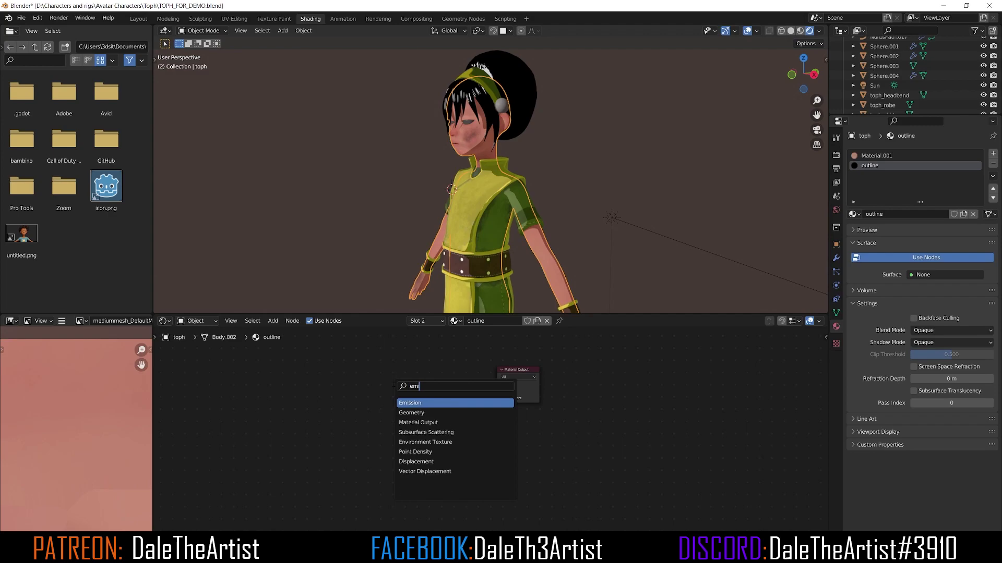
key(Return)
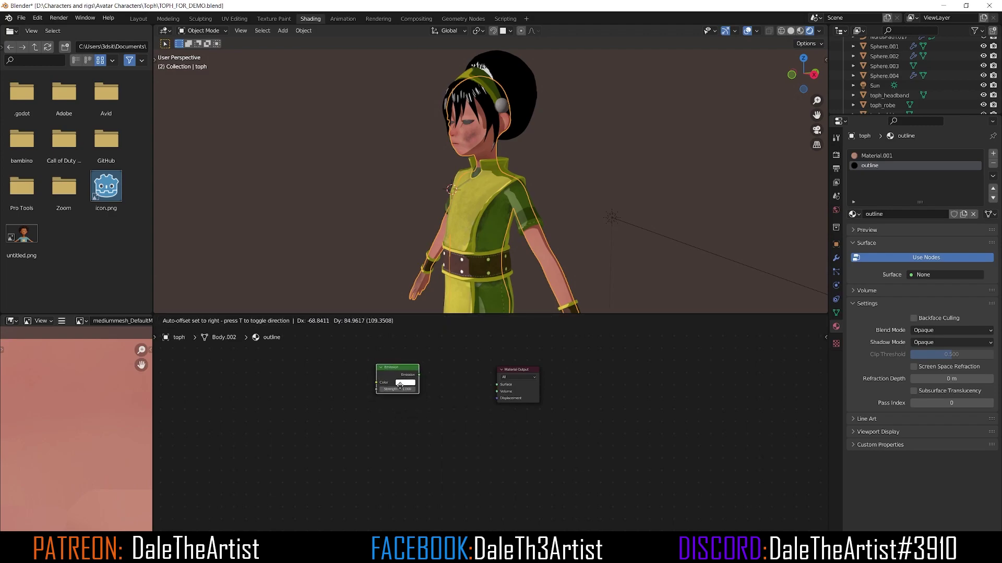
click(429, 398)
scroll(429, 398, up, 2)
drag(398, 360, 498, 368)
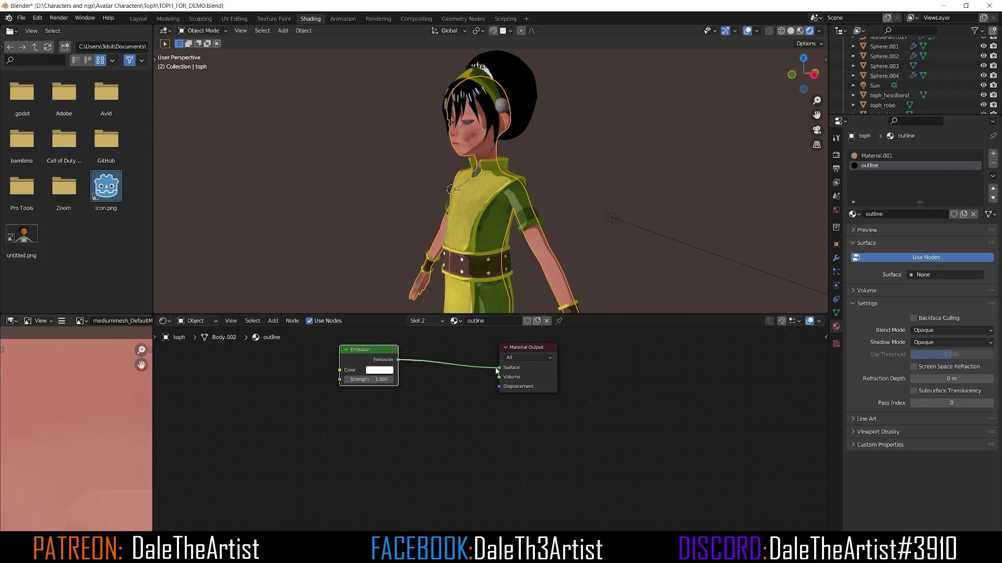
Set the Emission node's color to pure black.
click(381, 371)
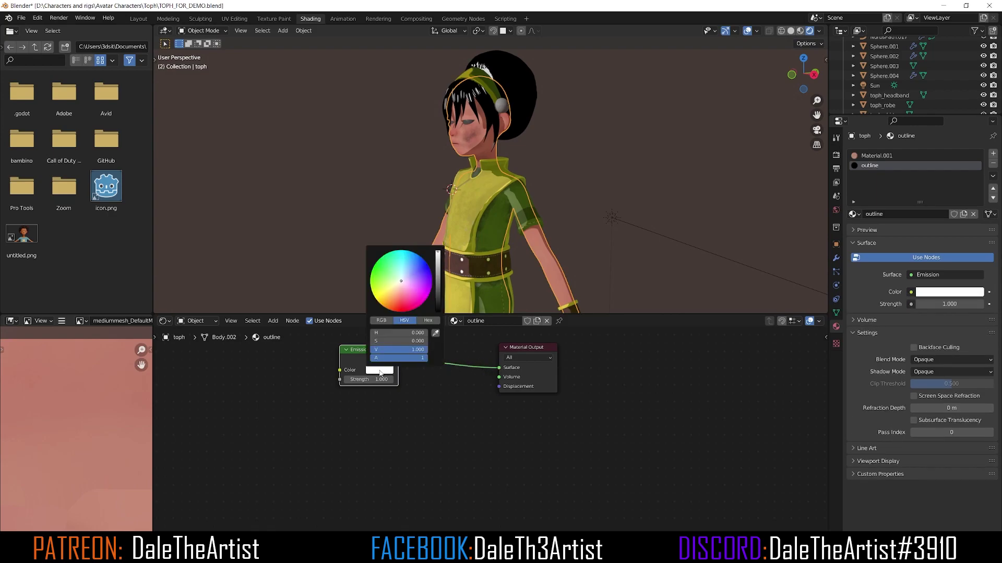
click(439, 256)
drag(439, 255, 439, 311)
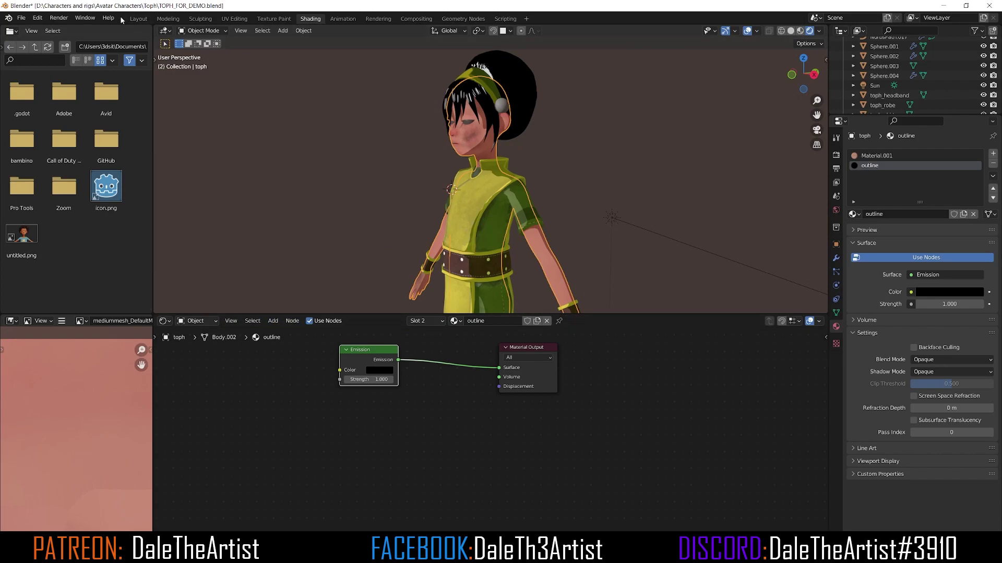
Return to the Layout workspace and enable Backface Culling for the outline material.
click(137, 19)
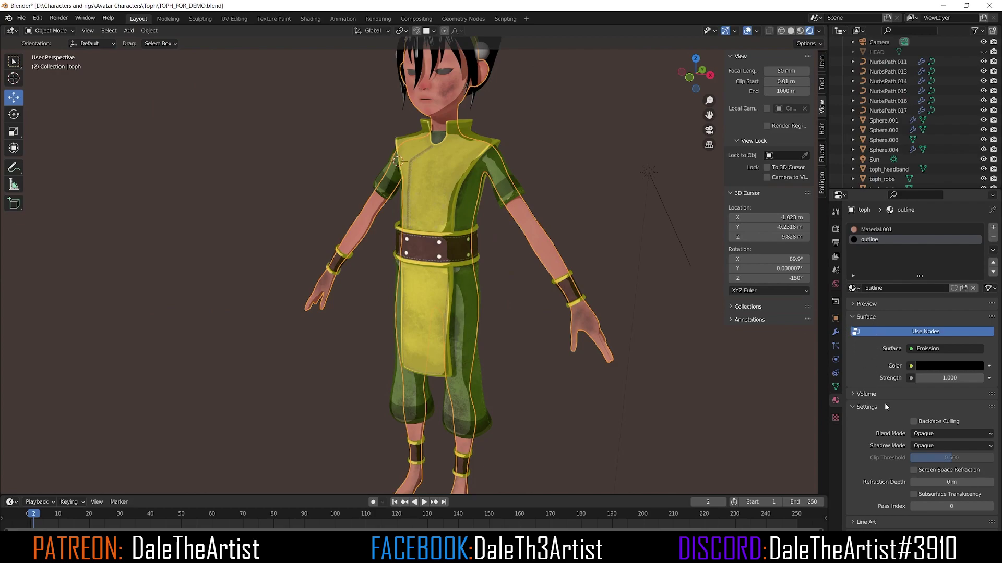
scroll(885, 403, down, 1)
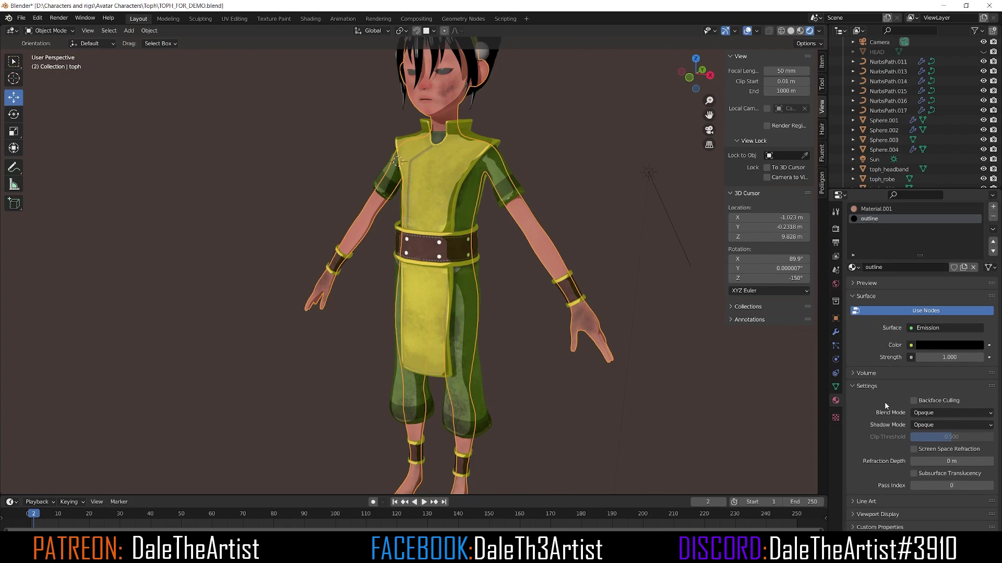
click(913, 401)
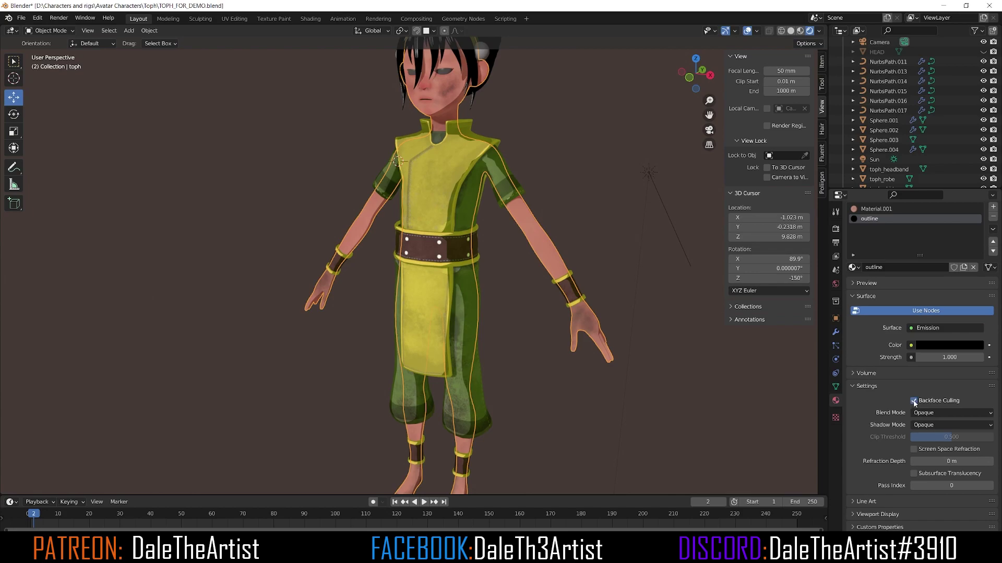
Add a Solidify modifier to the body mesh below its Subdivision modifier.
click(836, 332)
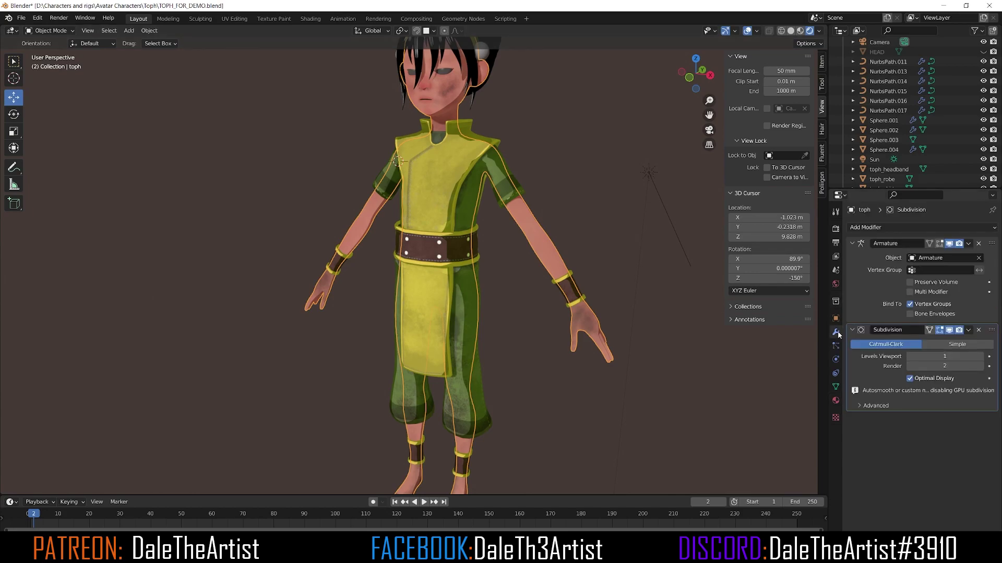
click(876, 228)
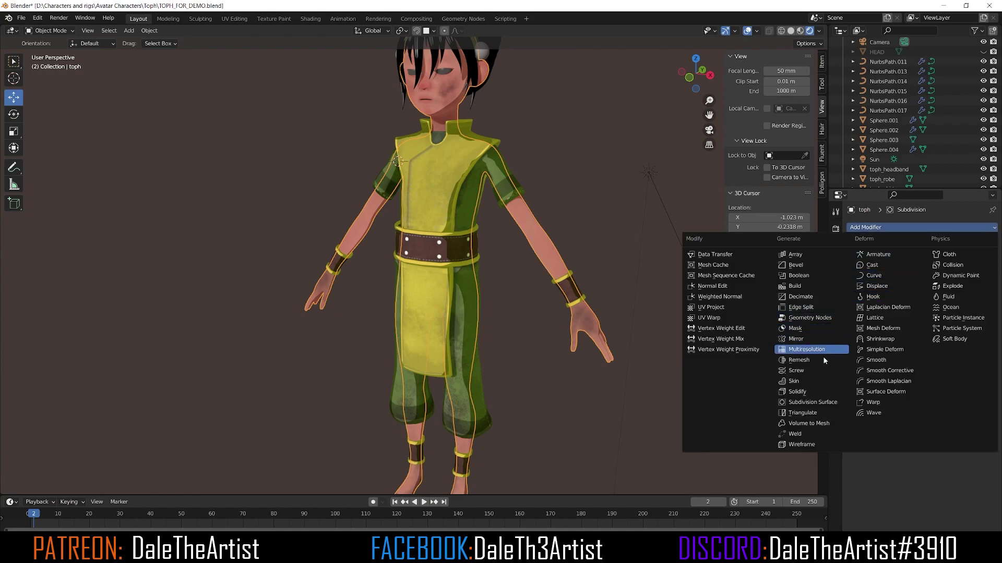
click(816, 392)
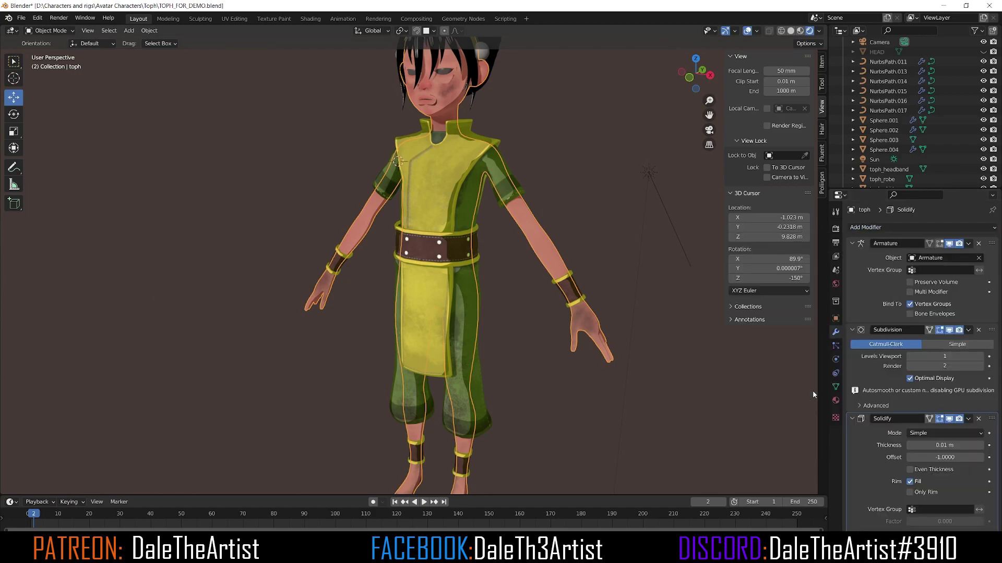
Enable Flip and High Quality normals in the body's Solidify modifier and set its Material Offset to 1.
scroll(879, 365, down, 3)
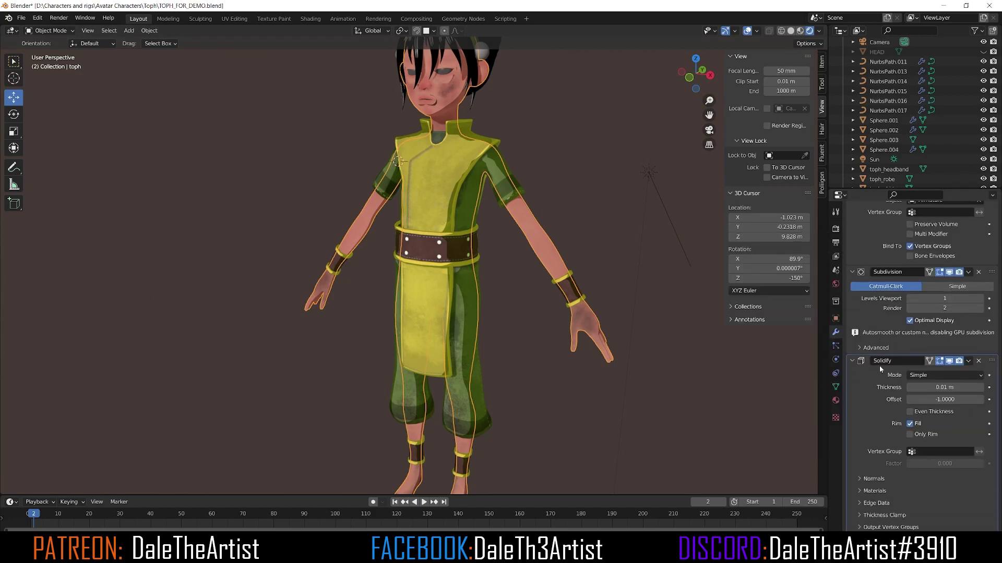
click(860, 478)
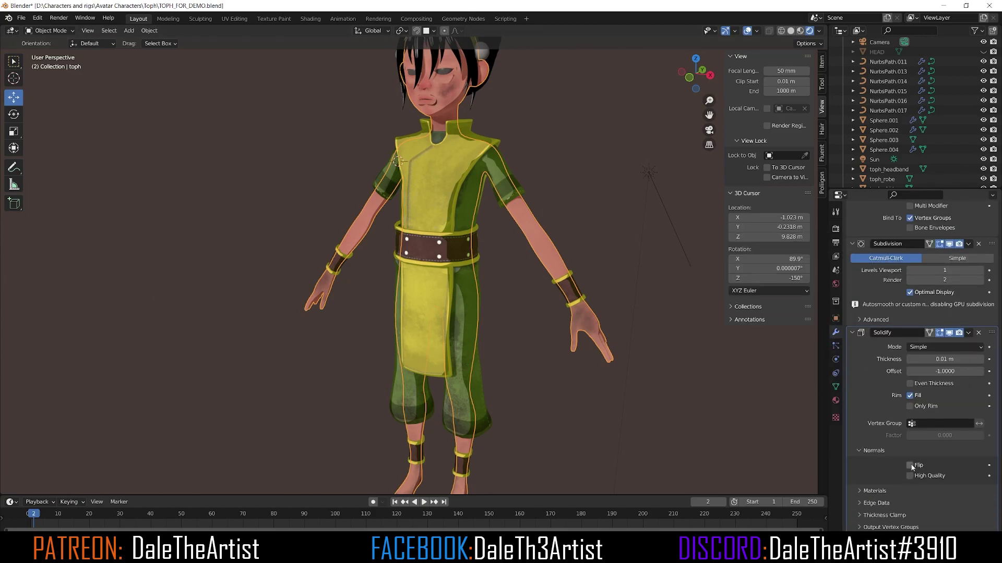
click(911, 475)
click(859, 491)
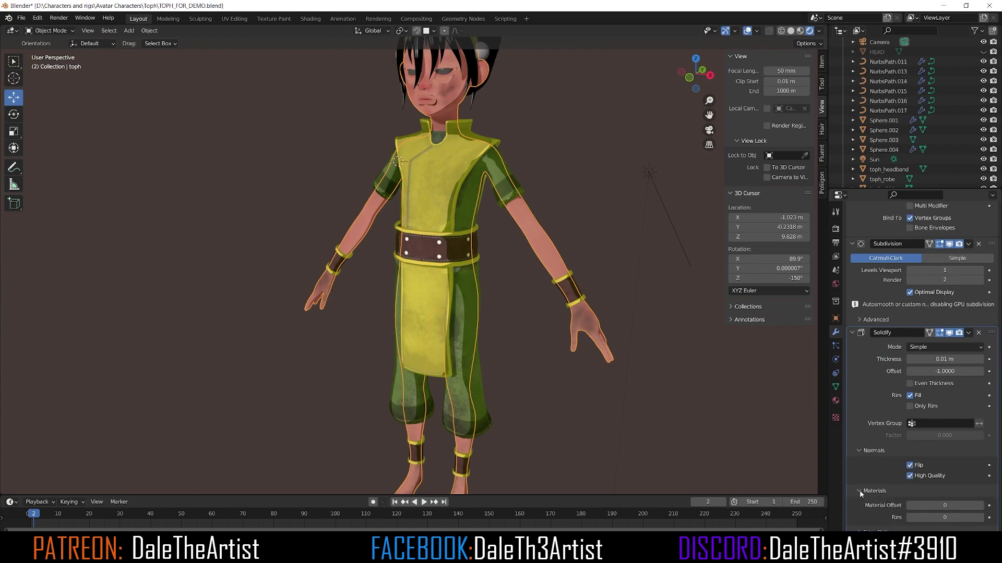
click(980, 476)
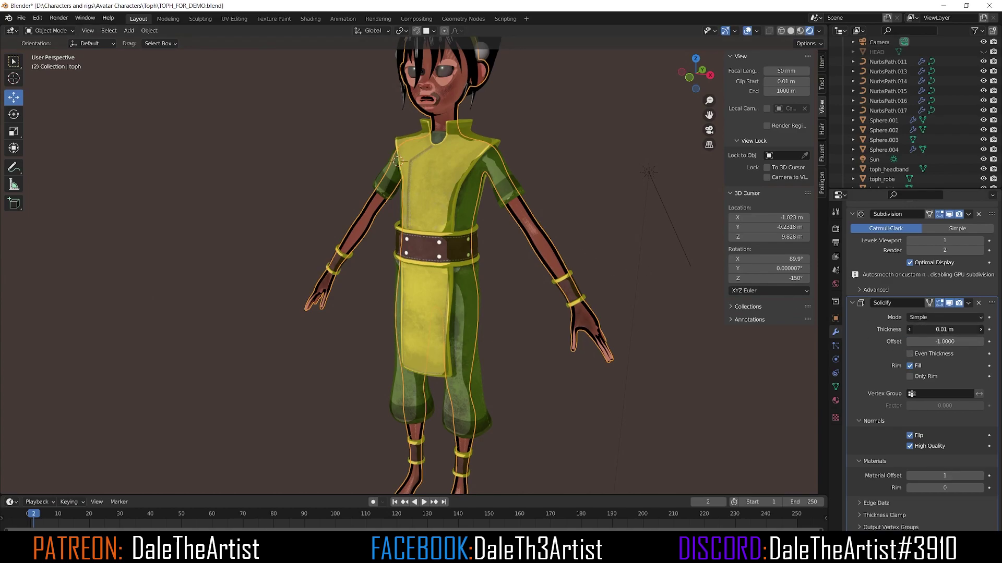
Reduce the thickness of the body's Solidify outline to 0.002 m, checking the line weight with the body deselected.
drag(944, 330, 931, 329)
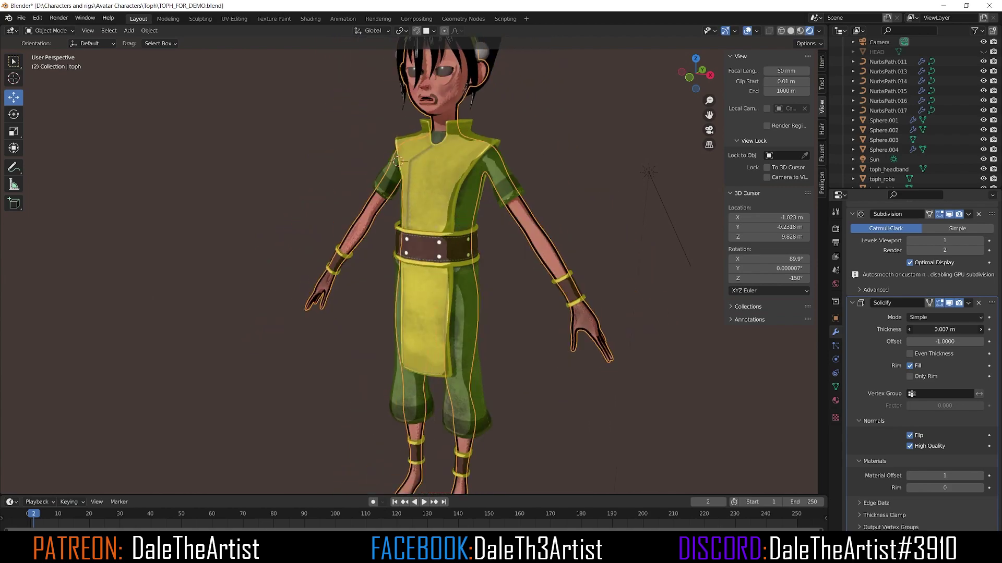
mouse_move(944, 329)
mouse_down()
mouse_move(965, 329)
mouse_move(938, 330)
mouse_up()
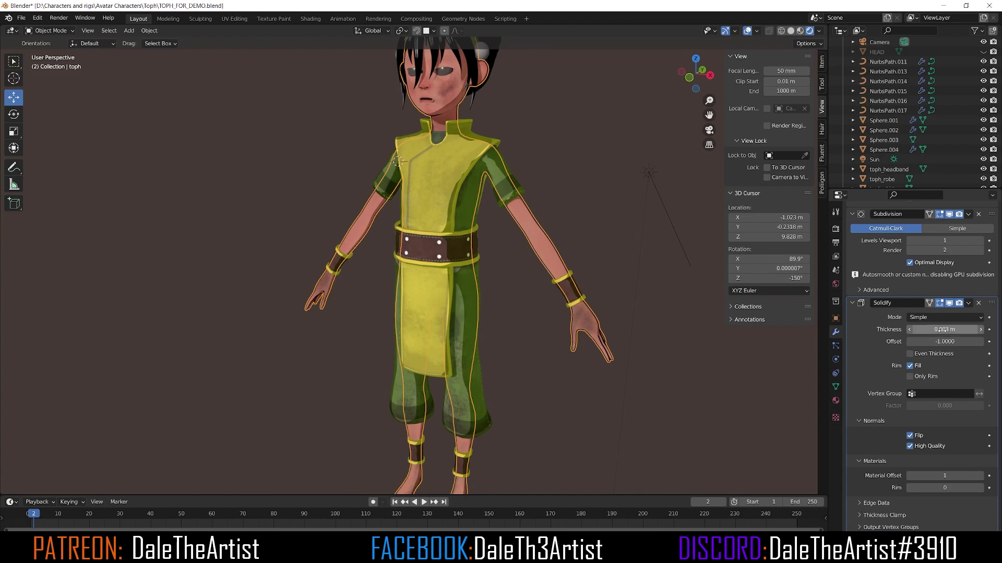
click(607, 168)
middle_drag(609, 227, 283, 230)
click(967, 327)
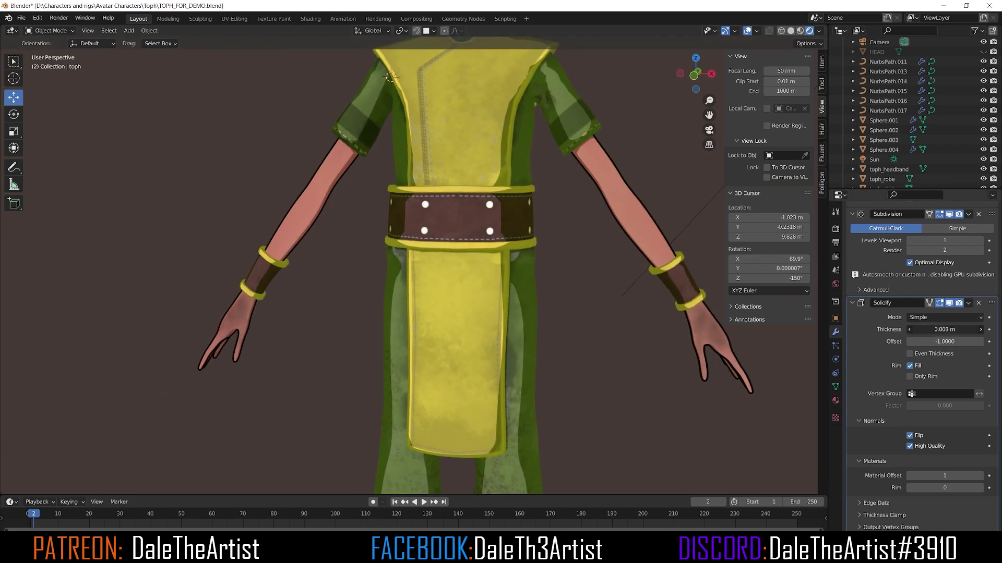
click(922, 329)
key(BackSpace)
text(2)
key(Return)
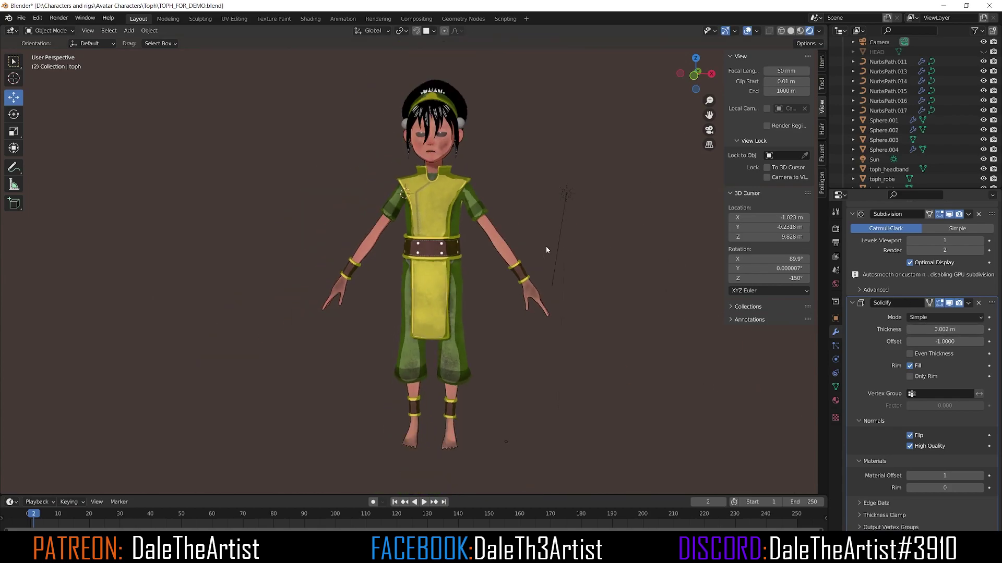
Add a second material slot to toph_pants and assign the existing outline material to it.
scroll(547, 247, up, 5)
mouse_move(598, 231)
middle_down()
mouse_move(518, 233)
mouse_move(596, 240)
middle_up()
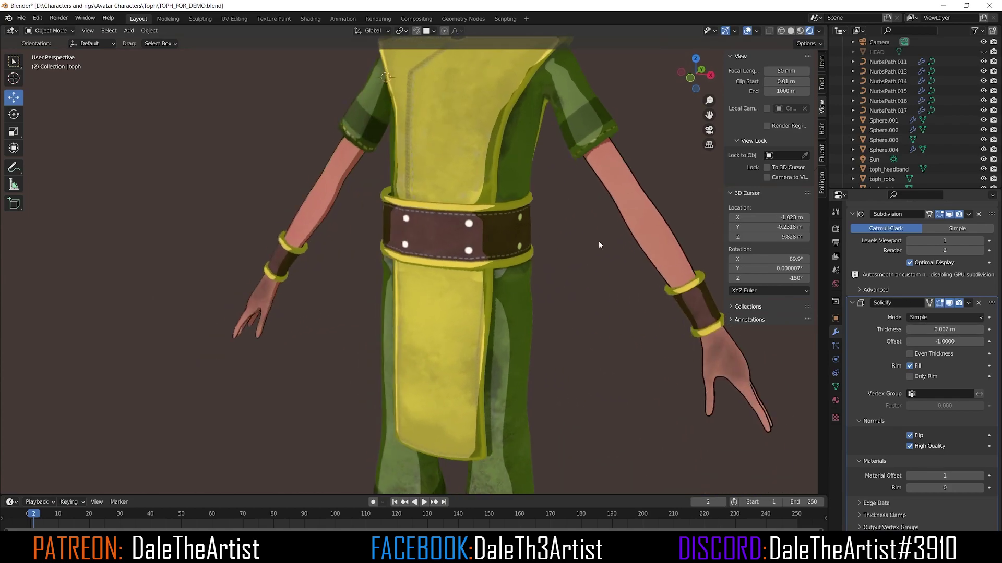
scroll(596, 240, down, 5)
middle_drag(535, 241, 561, 224)
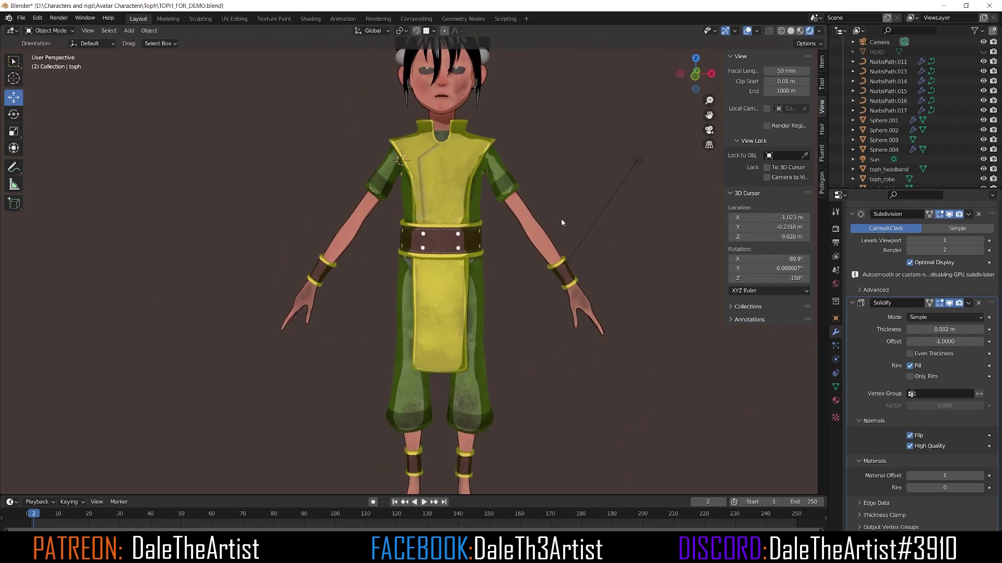
middle_drag(491, 319, 540, 226)
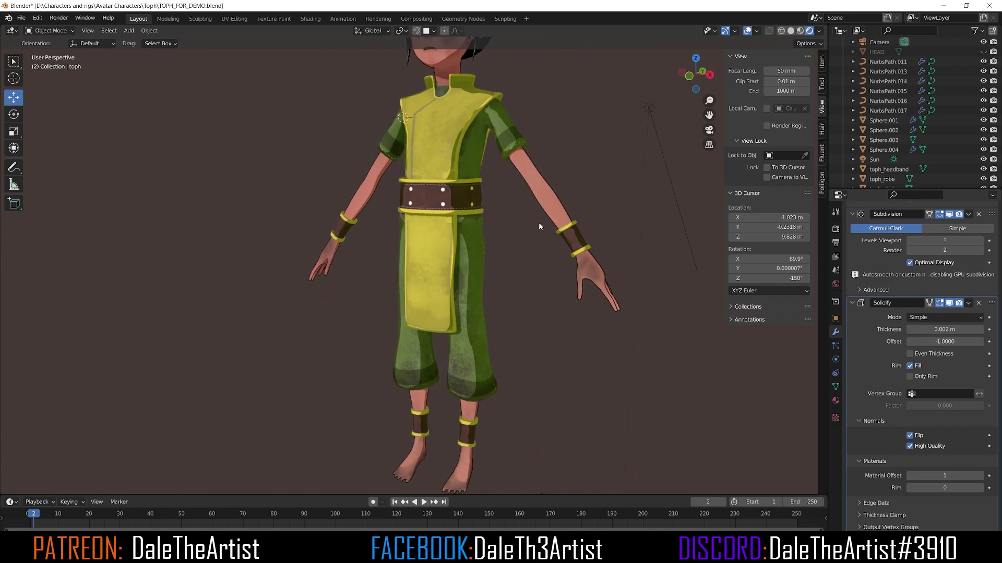
click(470, 251)
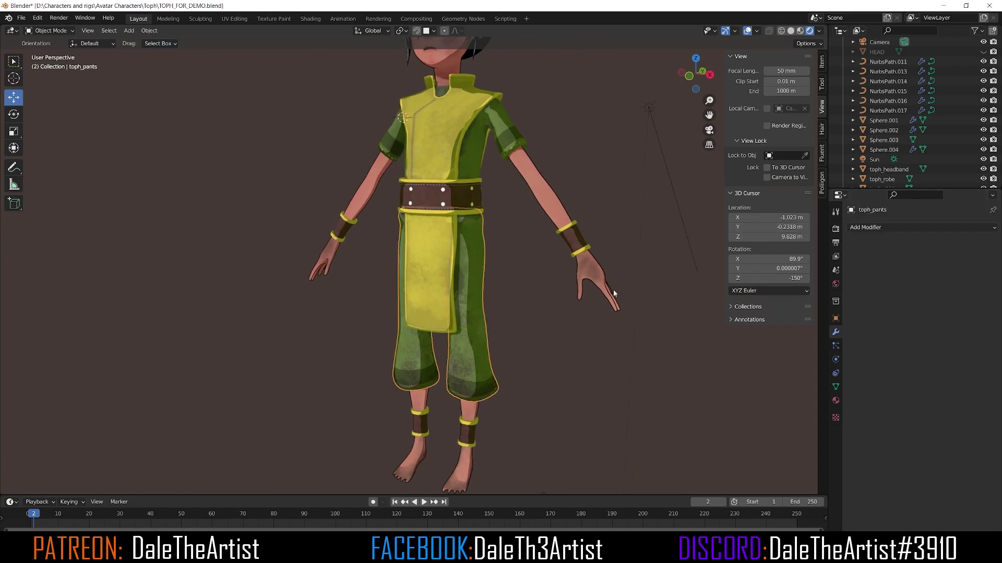
click(836, 402)
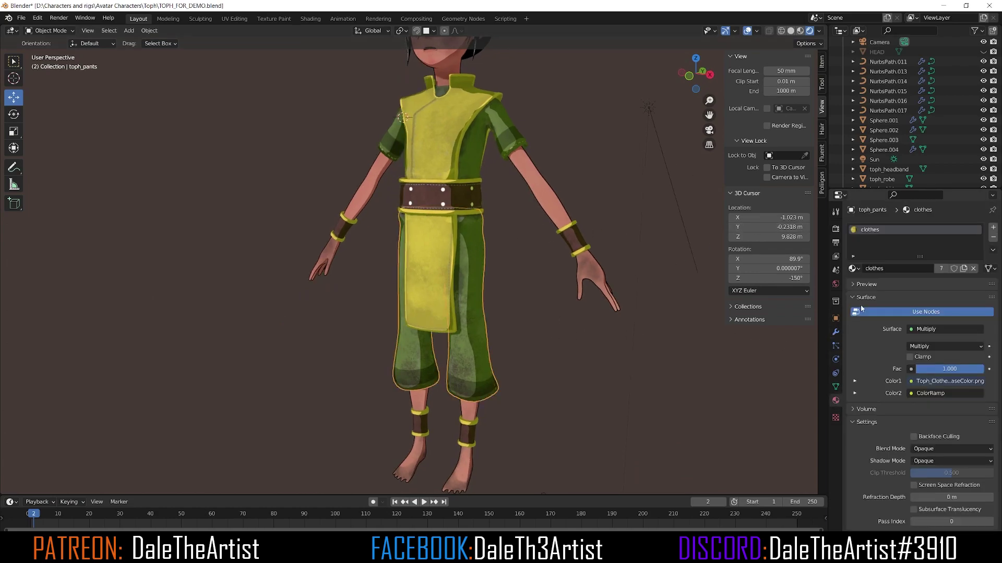
click(993, 227)
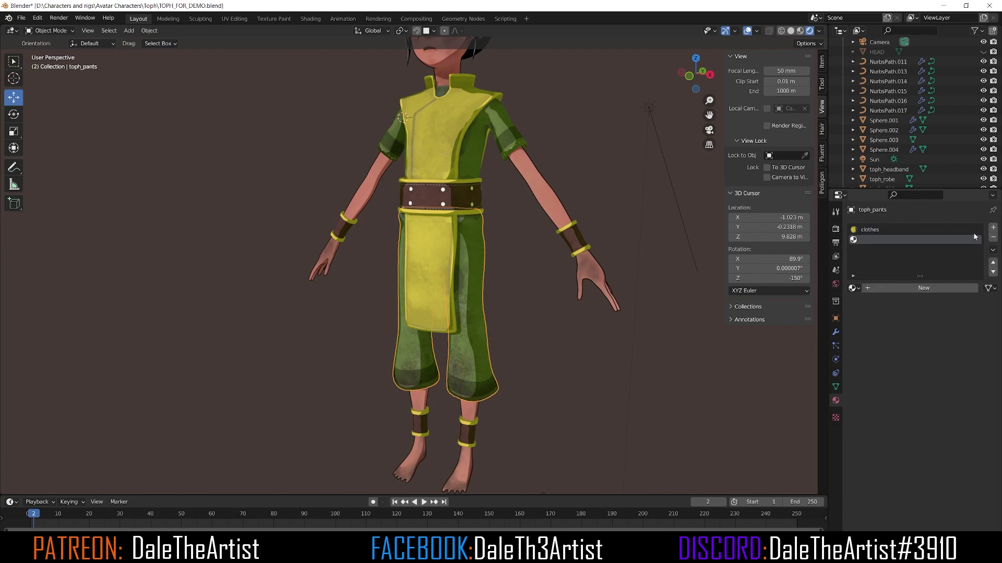
click(857, 288)
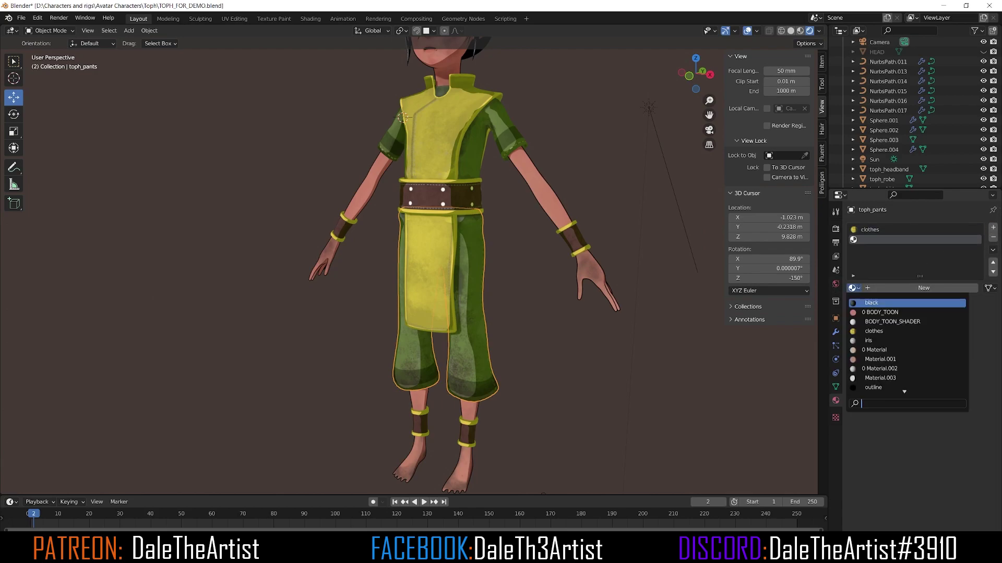
text(out)
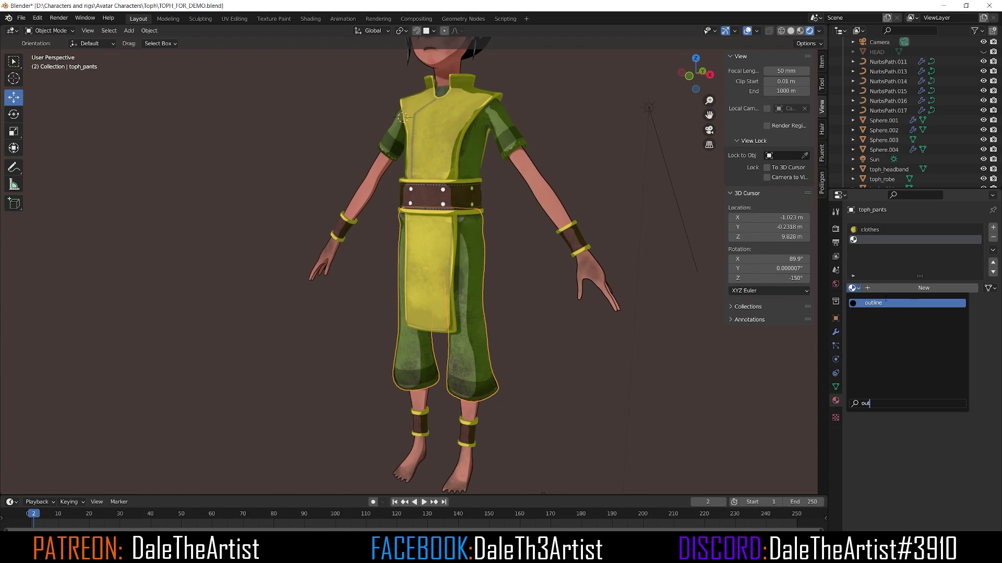
click(885, 302)
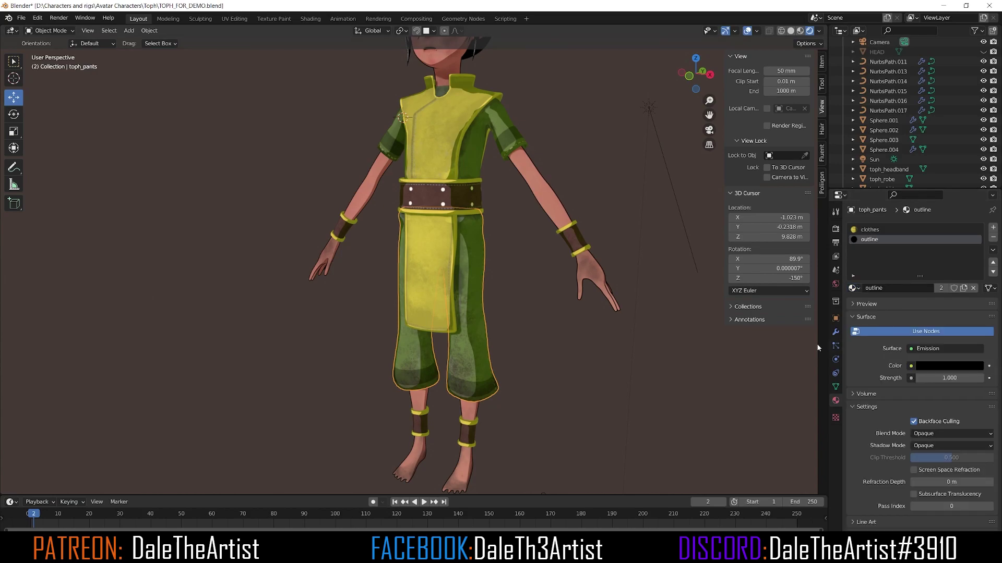
Add a Solidify modifier to toph_pants.
scroll(913, 399, down, 1)
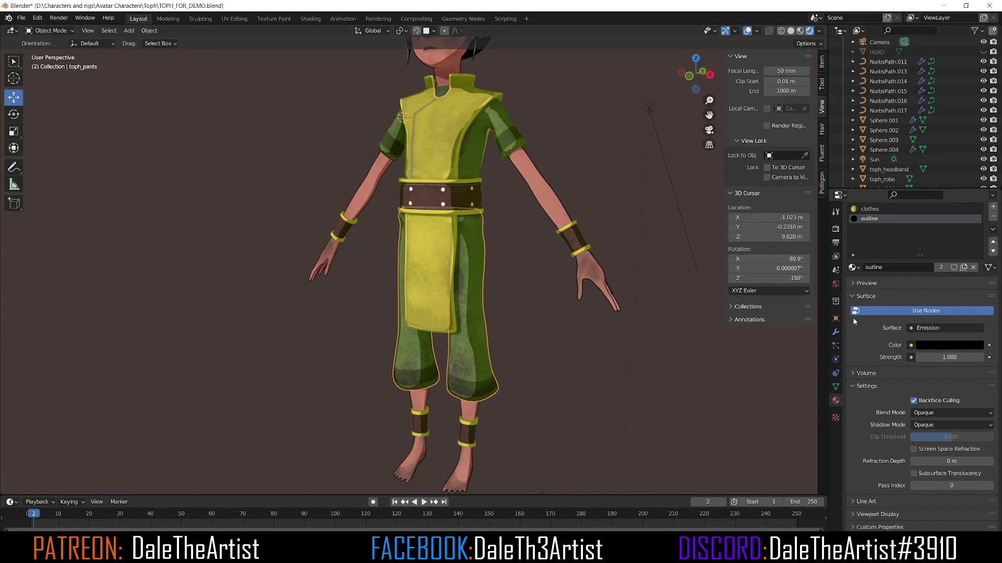
click(836, 332)
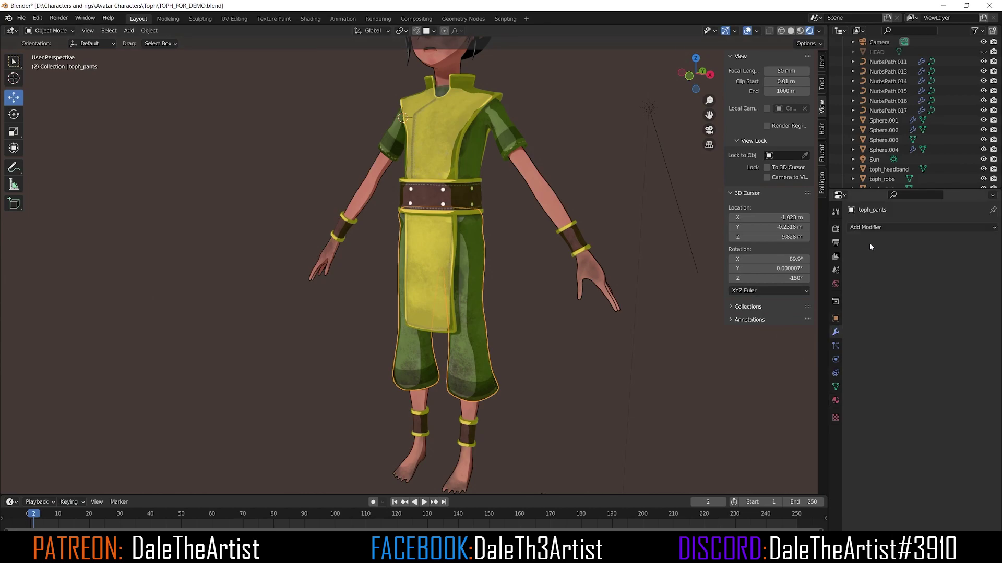
click(876, 228)
click(819, 391)
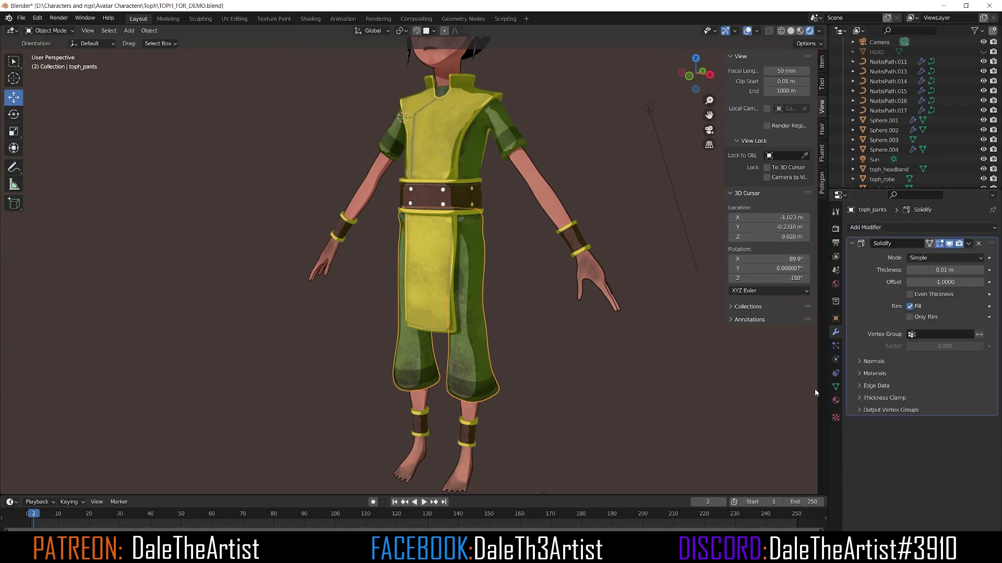
Enable Flip and High Quality normals in the pants' Solidify modifier and set its Material Offset to 1.
click(861, 361)
click(910, 376)
click(910, 387)
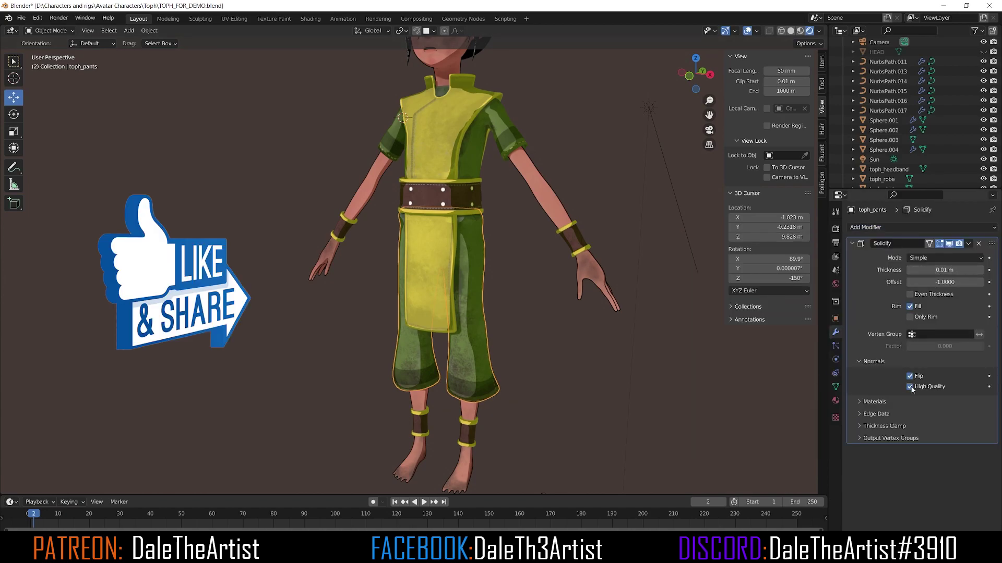
click(866, 401)
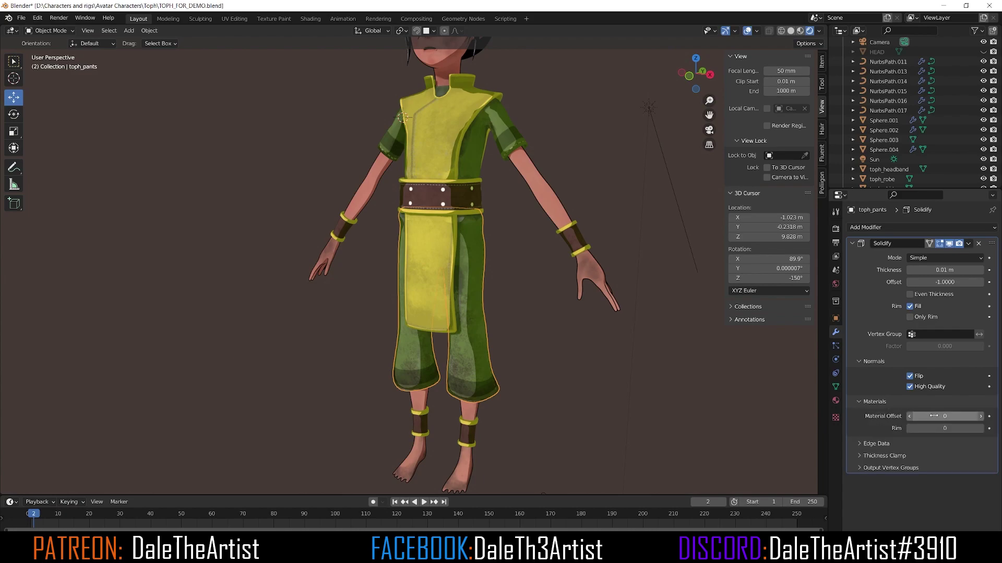
click(980, 416)
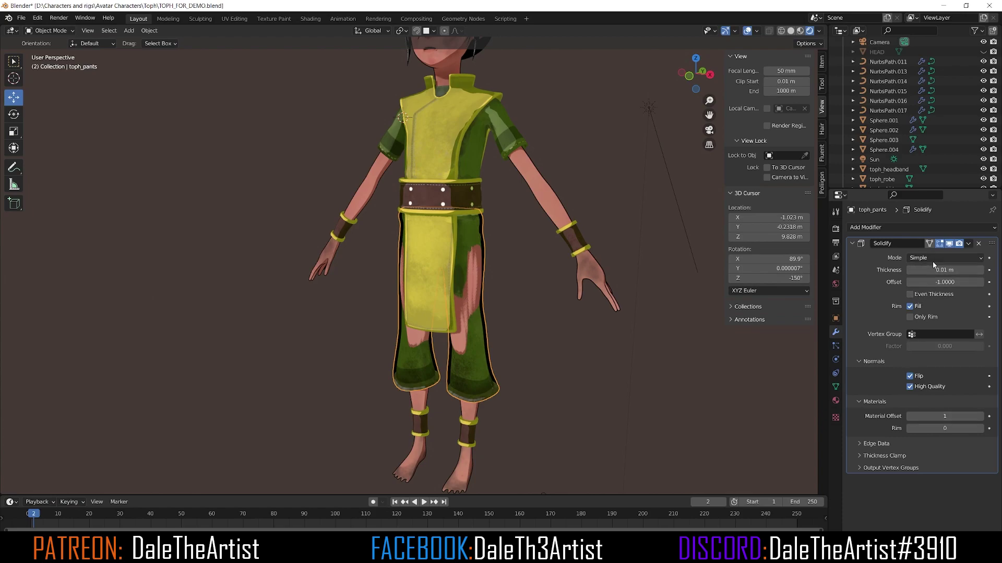
Set the thickness of the pants' Solidify outline to -0.003 m and deselect the pants to check the line weight.
drag(944, 270, 909, 269)
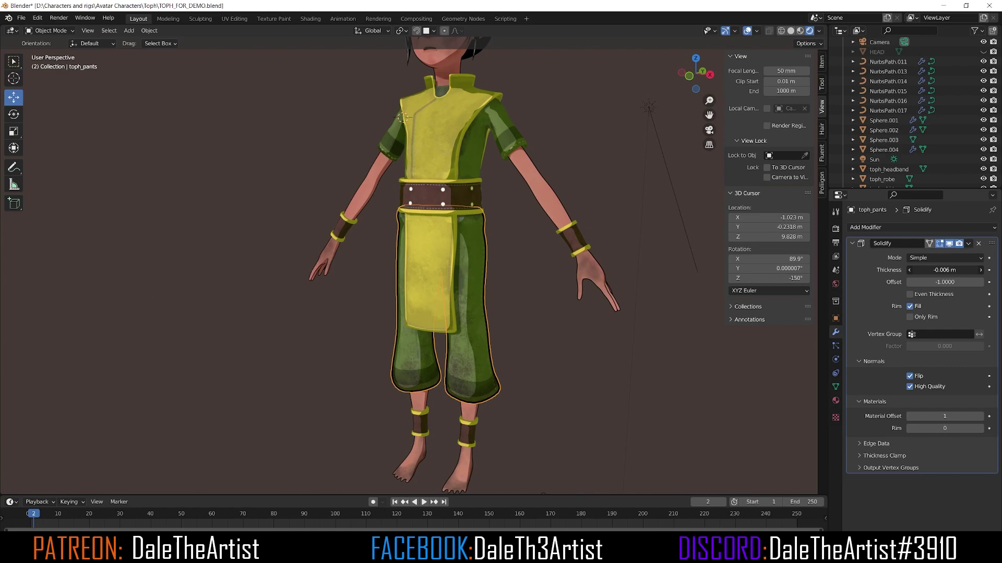
click(942, 270)
click(922, 270)
drag(922, 270, 925, 270)
text(3)
key(Return)
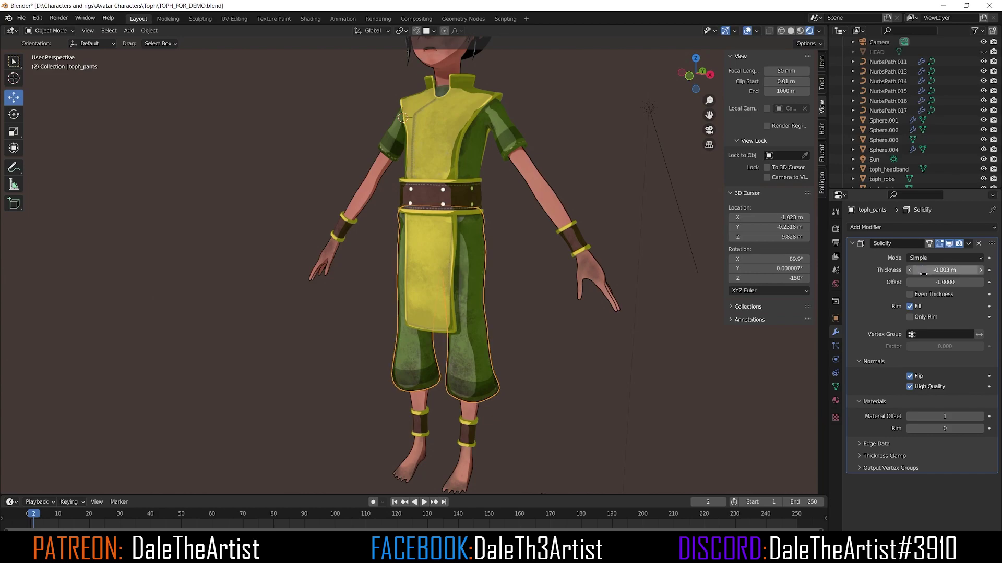
click(533, 322)
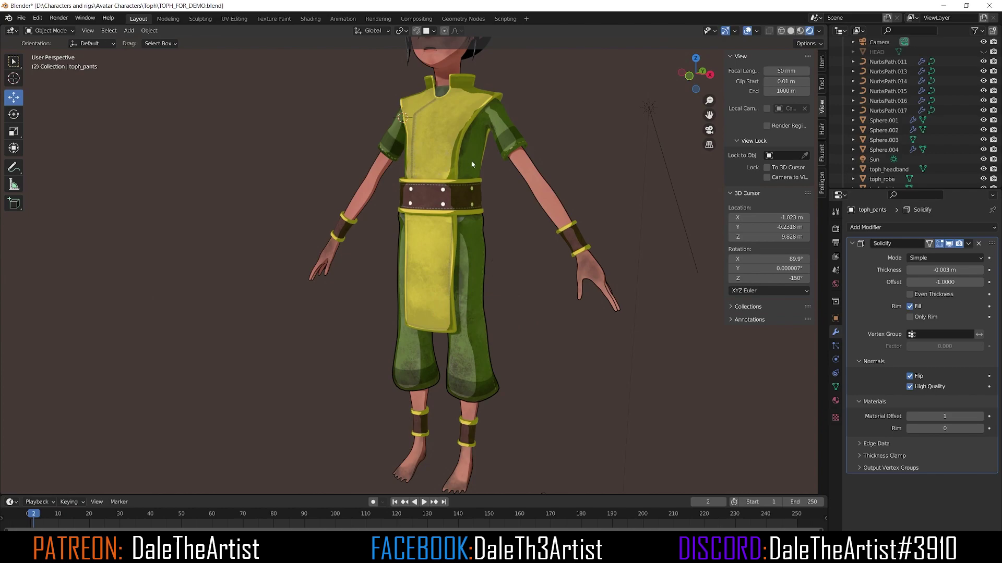
Select toph_shirt and examine the outlines on the character's clothes from a different angle.
shift+scroll(505, 311, down, 5)
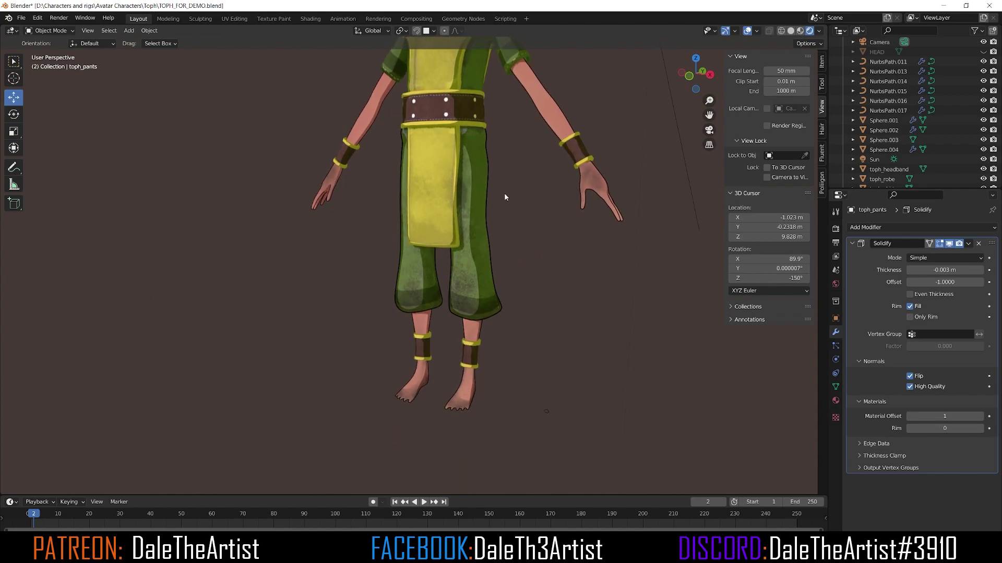
shift+scroll(504, 193, up, 5)
scroll(533, 262, up, 2)
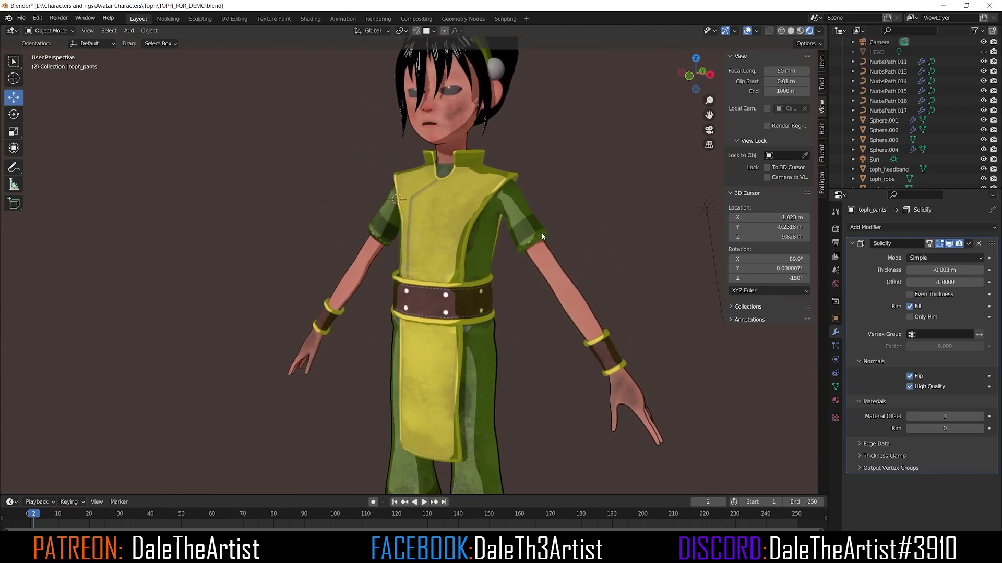
click(486, 237)
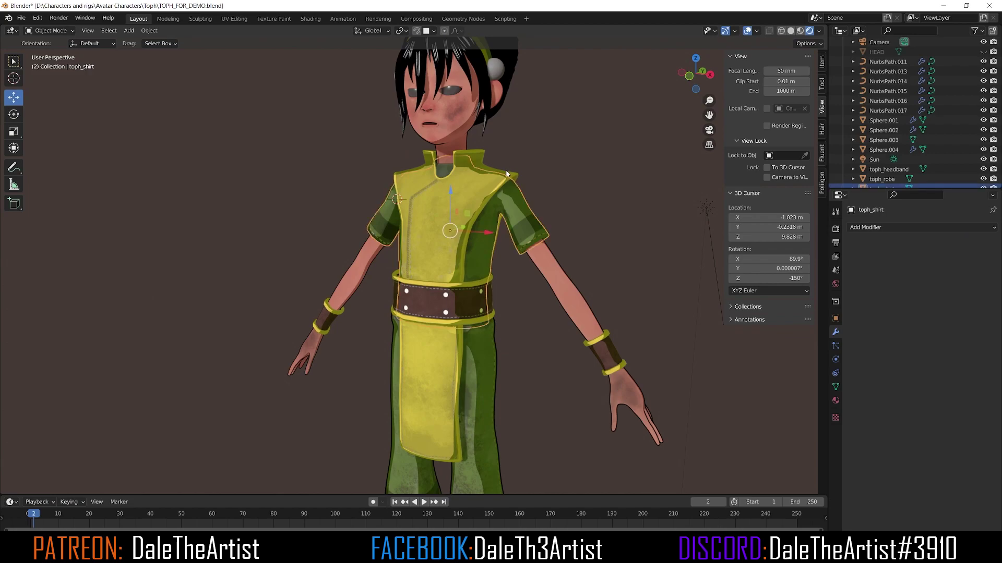
click(507, 173)
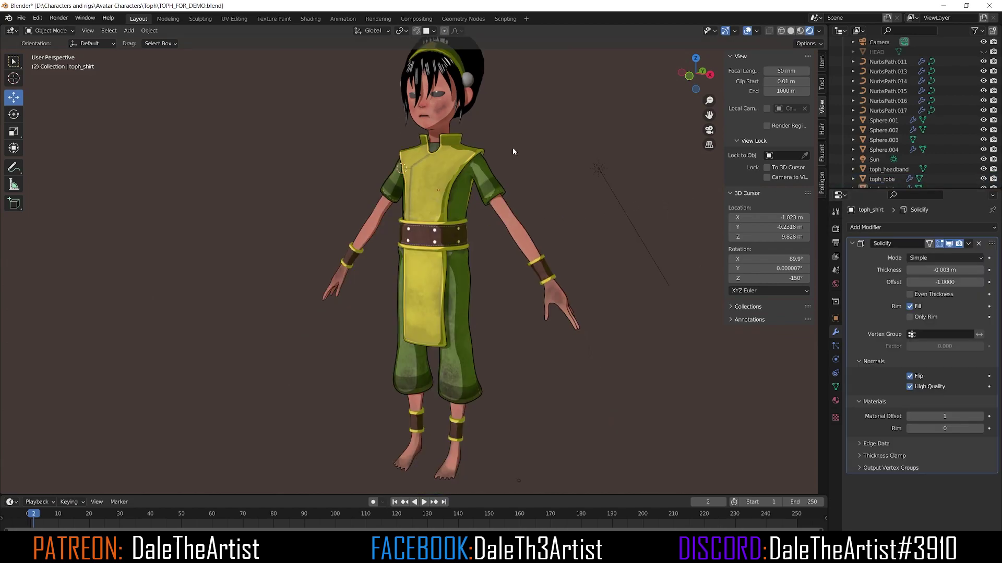
middle_drag(498, 330, 456, 233)
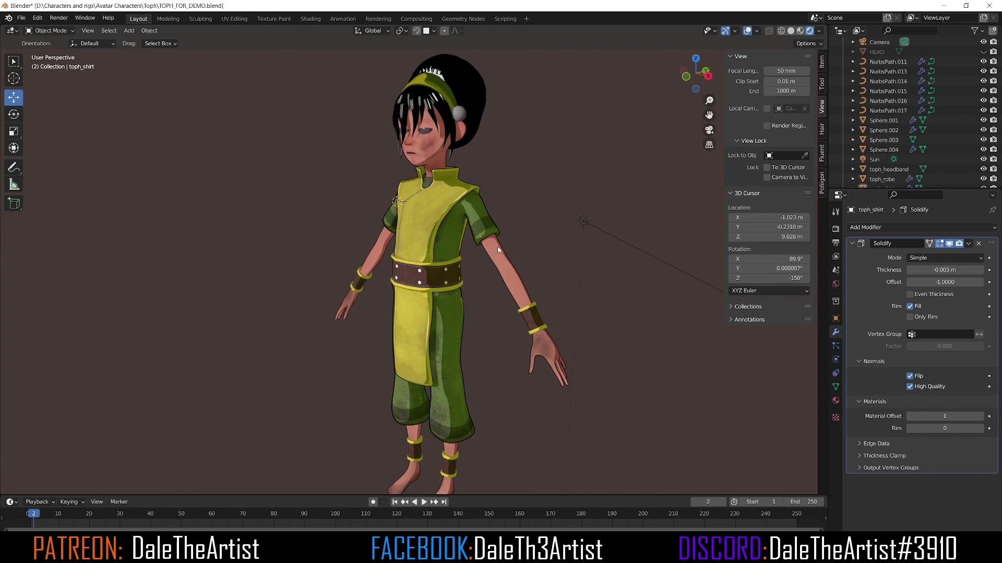